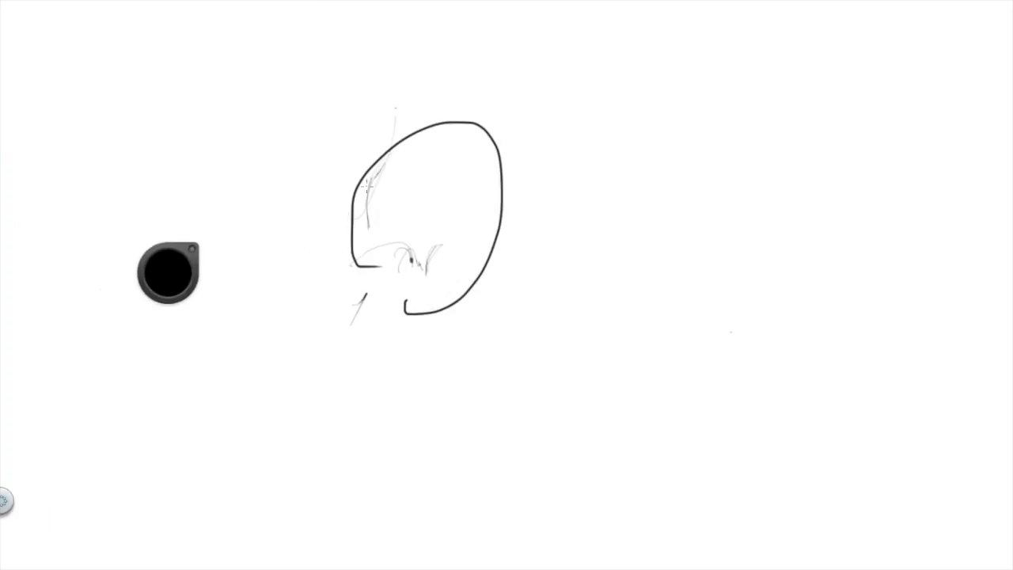
Step: Pencil-sketch the eye, hair, wing, feathers and a loose circle at upper right around the oval
left_click_drag(366, 269, 420, 220)
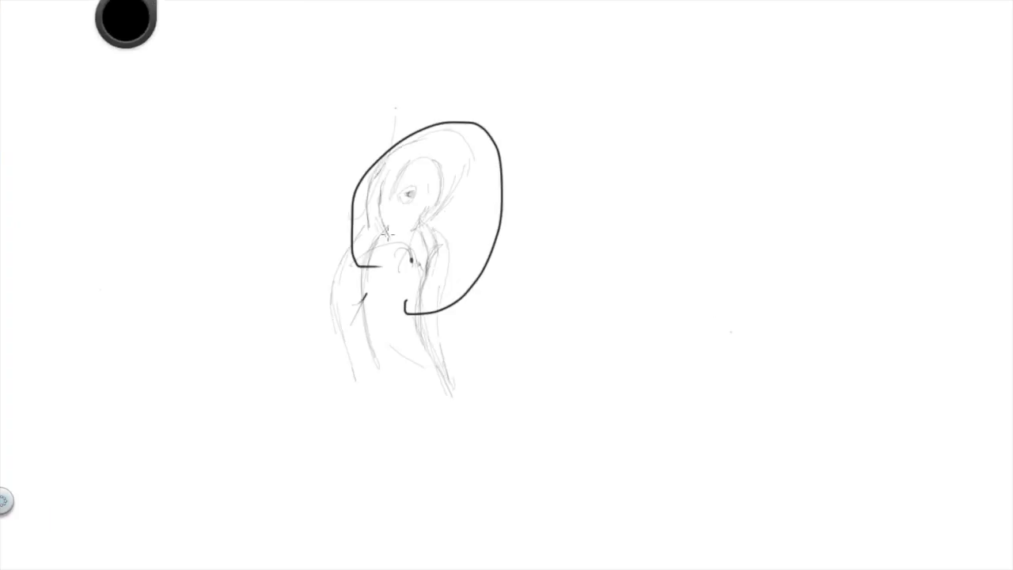
left_click_drag(538, 353, 488, 477)
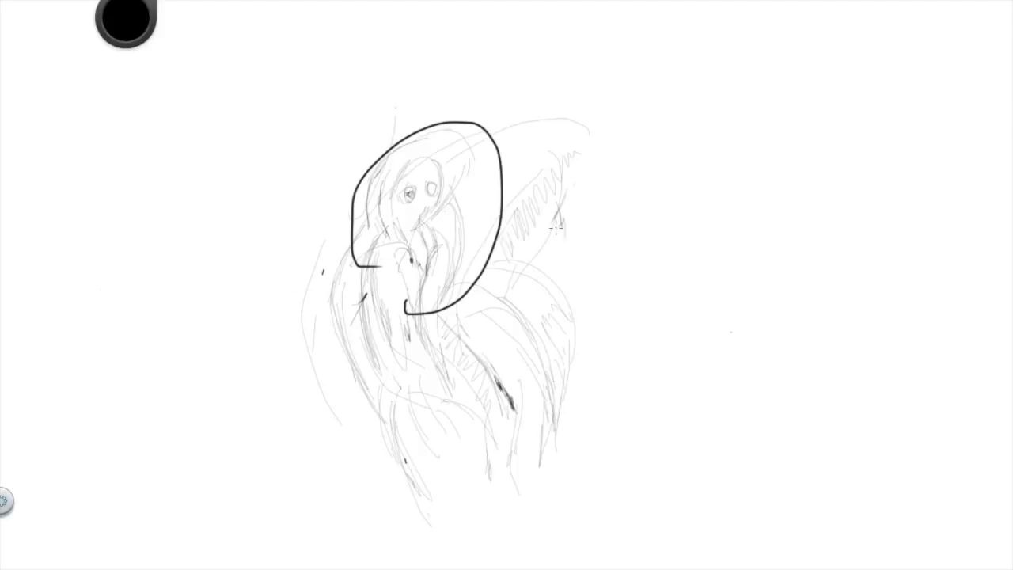
left_click_drag(559, 225, 536, 316)
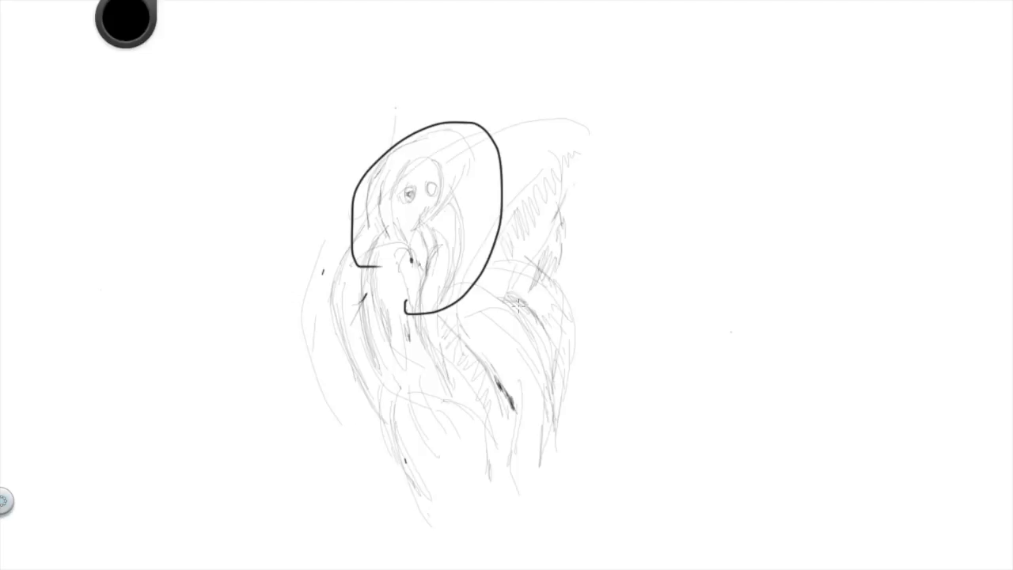
left_click_drag(518, 327, 548, 467)
mouse_move(360, 493)
left_mouse_down()
mouse_move(301, 395)
mouse_move(332, 206)
left_mouse_up()
left_click_drag(736, 95, 712, 158)
mouse_move(202, 439)
left_mouse_down()
mouse_move(242, 446)
mouse_move(312, 142)
left_mouse_up()
Step: Add spiky hair, left feather lines and flame strokes on the right of the figure
left_click_drag(324, 218, 269, 284)
left_click_drag(237, 119, 135, 309)
left_click_drag(150, 190, 170, 407)
mouse_move(597, 182)
left_mouse_down()
mouse_move(625, 241)
mouse_move(602, 439)
left_mouse_up()
left_click_drag(657, 214, 701, 293)
mouse_move(700, 320)
left_mouse_down()
mouse_move(640, 419)
mouse_move(641, 459)
left_mouse_up()
left_click_drag(150, 190, 118, 276)
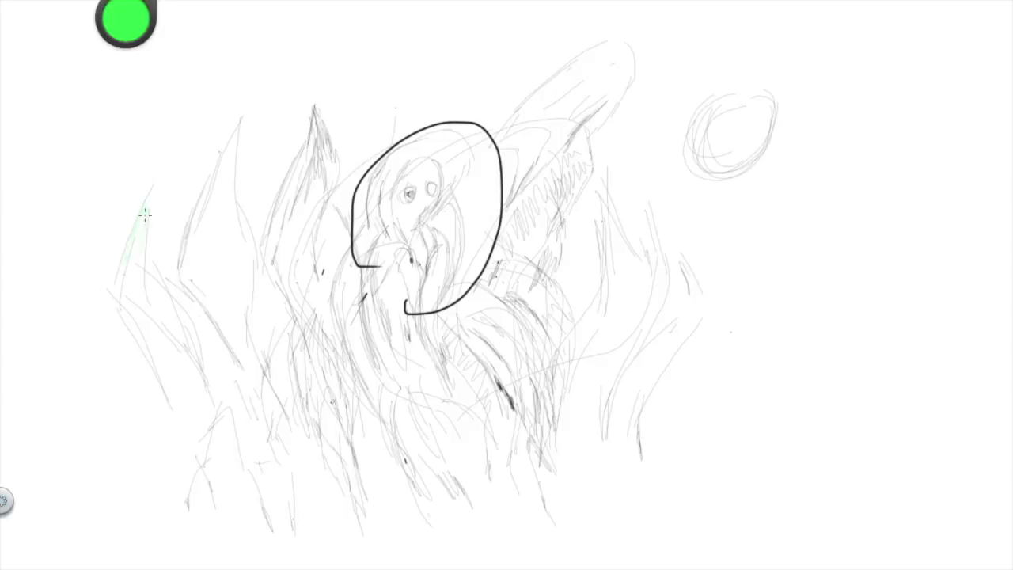
Step: Dab bright green marker strokes and dots over the lower left and bottom centre
left_click(4, 500)
left_click_drag(171, 337, 202, 459)
left_click_drag(194, 257, 249, 364)
left_click_drag(309, 368, 328, 431)
mouse_move(322, 224)
left_mouse_down()
mouse_move(360, 368)
mouse_move(386, 415)
left_mouse_up()
key("space")
left_click(402, 451)
left_click(419, 486)
key("ctrl+b")
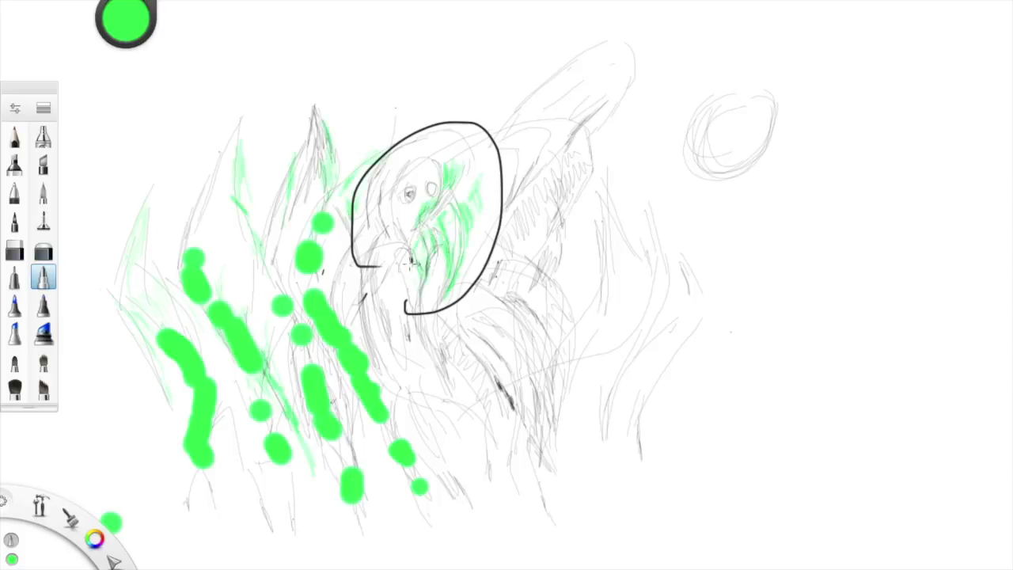
Step: Airbrush pale green washes over the head, lower figure, feathers, wing and right side
left_click_drag(405, 265, 392, 368)
left_click_drag(453, 314, 479, 416)
left_click_drag(496, 335, 470, 387)
left_click_drag(518, 397, 532, 416)
left_click_drag(506, 406, 495, 476)
left_click_drag(418, 392, 443, 450)
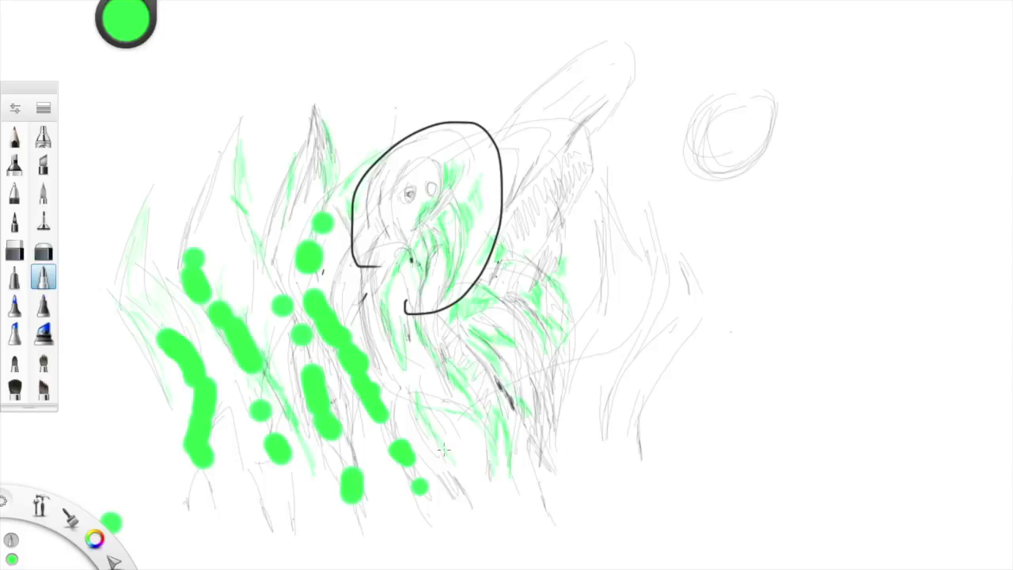
left_click_drag(510, 142, 606, 59)
left_click_drag(610, 206, 590, 348)
left_click_drag(545, 395, 538, 506)
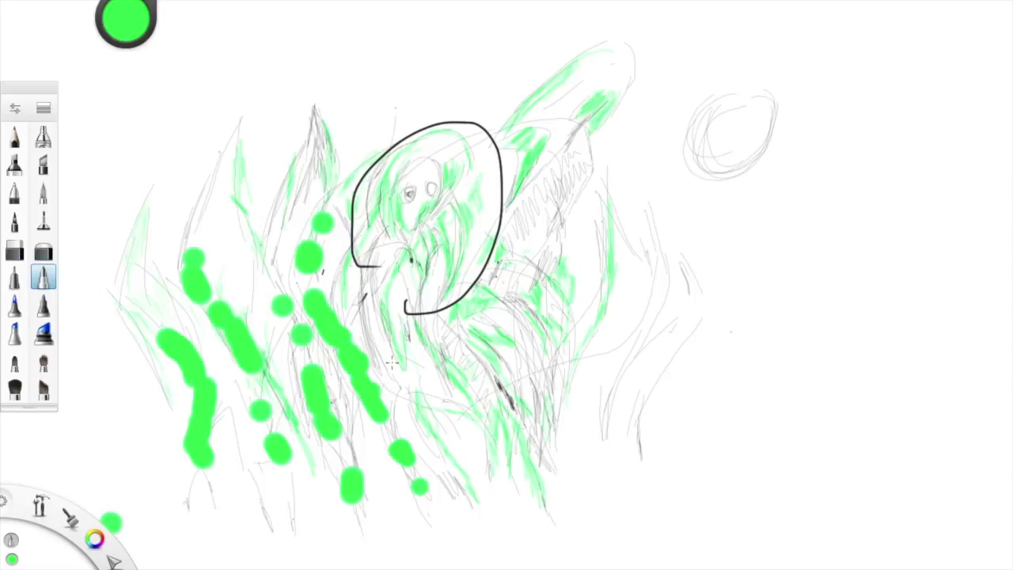
Step: Switch to yellow and paint strokes along the left spikes and the oval's upper edge
left_click(125, 22)
left_click(14, 164)
left_click_drag(162, 158, 150, 241)
left_click(125, 36)
mouse_move(210, 149)
left_mouse_down()
mouse_move(170, 265)
mouse_move(277, 293)
left_mouse_up()
left_click_drag(340, 170, 506, 127)
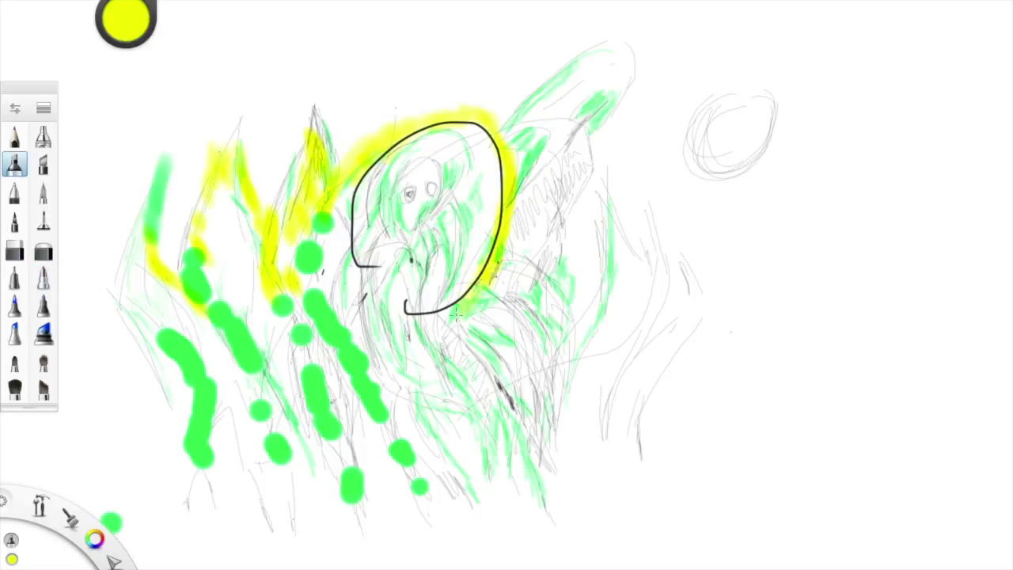
Step: Paint yellow airbrush strokes over the wing, head, right flames and left side of the figure
left_click_drag(427, 325, 538, 483)
left_click_drag(589, 142, 534, 254)
left_click_drag(625, 206, 601, 459)
left_click_drag(669, 245, 681, 526)
left_click_drag(443, 277, 371, 483)
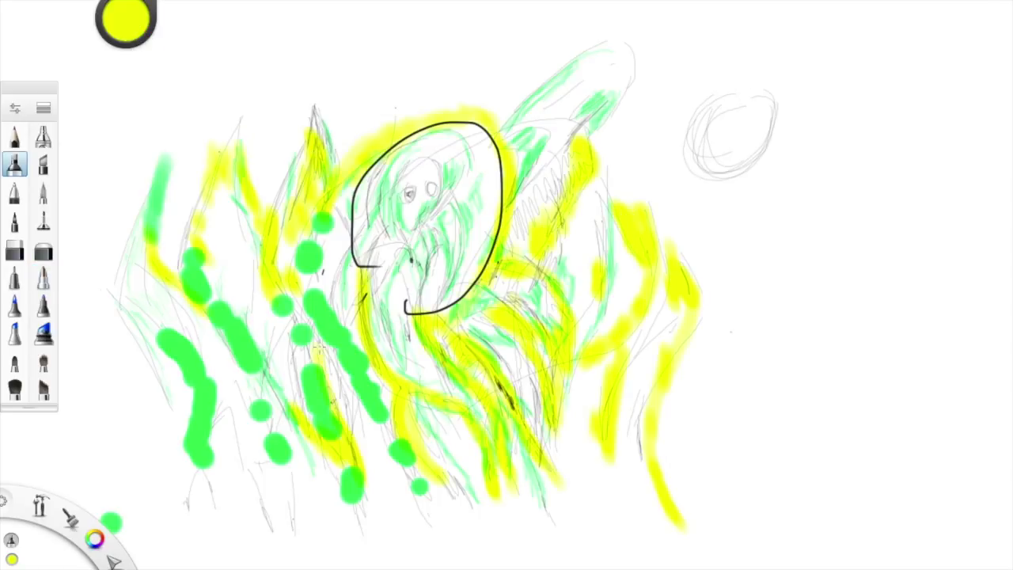
left_click_drag(427, 158, 443, 412)
left_click_drag(479, 130, 427, 309)
left_click_drag(269, 499, 214, 411)
left_click_drag(300, 297, 222, 415)
left_click_drag(162, 233, 131, 419)
left_click_drag(507, 332, 566, 538)
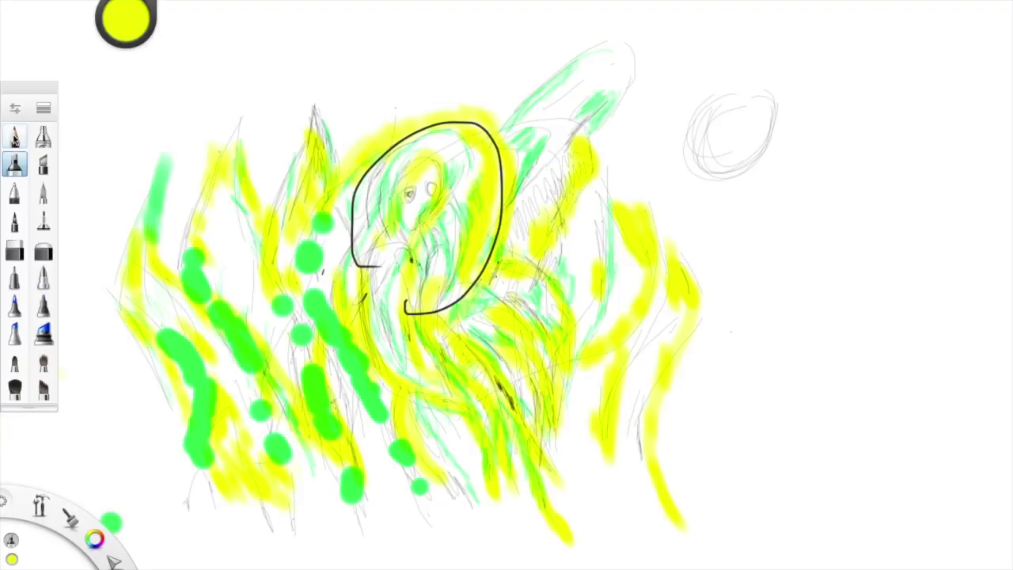
Step: With a white pencil, paint through the lower centre and over the black head outline
left_click(15, 136)
left_click(125, 22)
left_click(119, 28)
left_click(43, 192)
left_click_drag(458, 483, 380, 372)
left_click_drag(506, 371, 427, 301)
left_click_drag(490, 253, 364, 134)
Step: Add thick yellow marks at top left and across the top, then a thin cyan stroke
left_click_drag(269, 45, 253, 162)
left_click_drag(189, 136, 166, 198)
left_click(15, 192)
left_click_drag(293, 36, 317, 202)
left_click_drag(455, 79, 413, 115)
left_click_drag(562, 57, 506, 119)
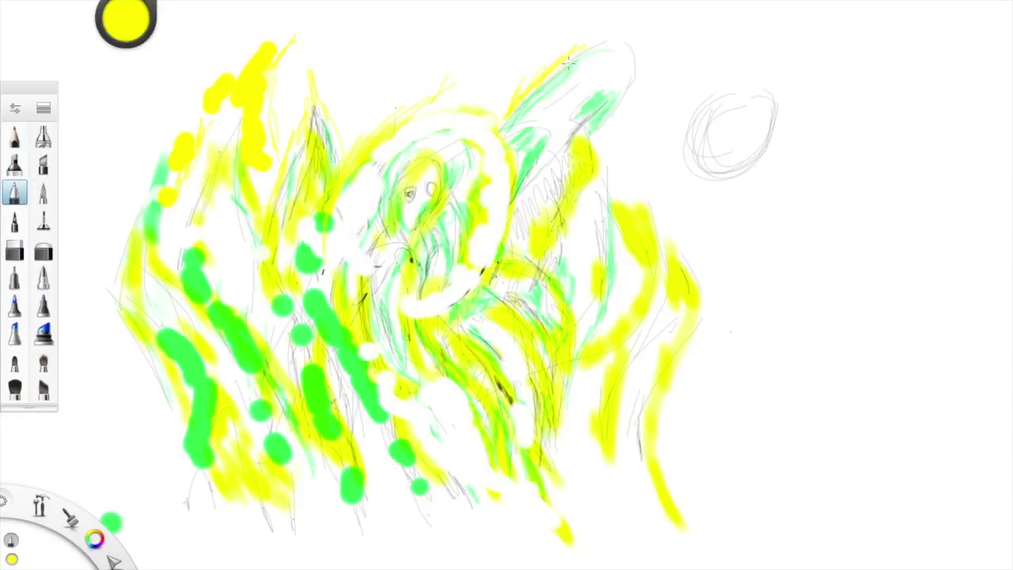
left_click_drag(125, 23, 131, 31)
left_click_drag(212, 170, 186, 242)
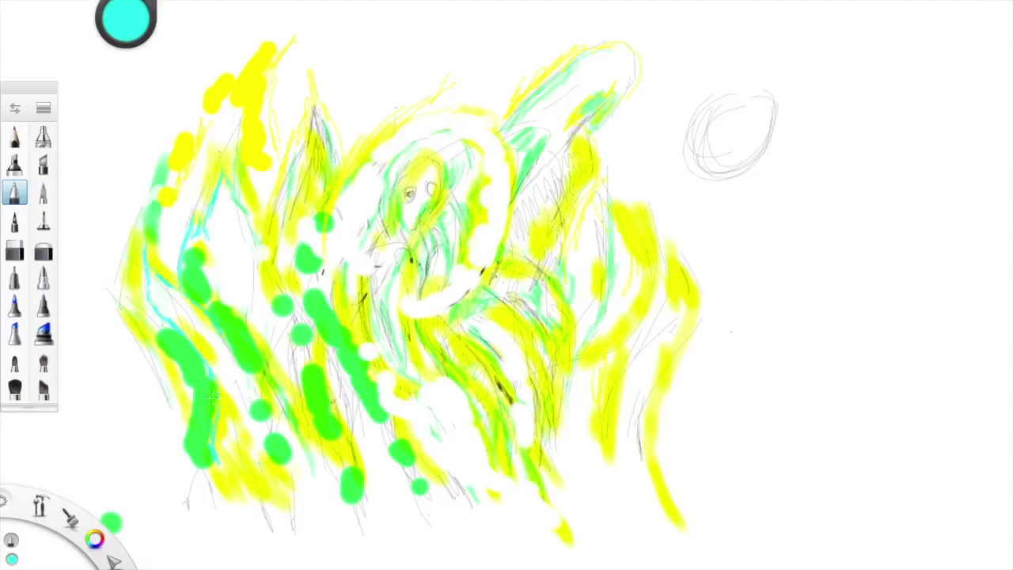
Step: Draw thin cyan lines through the lower centre, right side and around the head
left_click_drag(404, 245, 384, 287)
left_click_drag(387, 369, 380, 410)
mouse_move(491, 373)
left_mouse_down()
mouse_move(431, 483)
mouse_move(478, 502)
left_mouse_up()
left_click_drag(530, 443, 500, 354)
left_click_drag(597, 138, 645, 308)
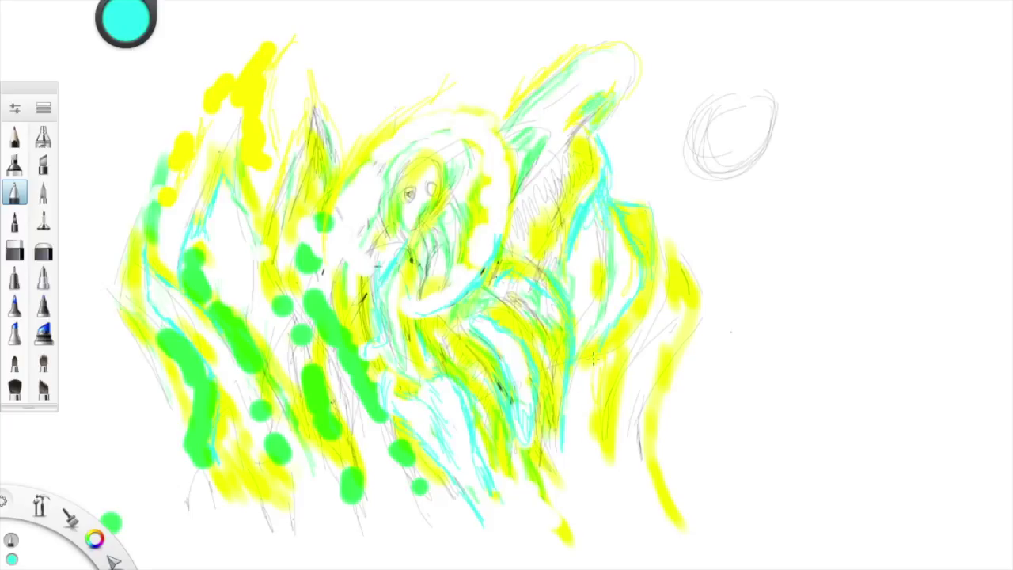
left_click_drag(570, 300, 553, 483)
left_click_drag(645, 293, 609, 439)
left_click_drag(483, 95, 332, 300)
left_click_drag(490, 174, 431, 308)
left_click_drag(292, 285, 262, 419)
Step: Add cyan over the left flames and upper swirl, hatching inside the upper-right circle
left_click_drag(293, 75, 254, 269)
left_click_drag(352, 51, 304, 166)
left_click_drag(483, 72, 332, 261)
mouse_move(648, 36)
left_mouse_down()
mouse_move(475, 143)
mouse_move(526, 190)
left_mouse_up()
left_click_drag(471, 118, 443, 300)
left_click_drag(700, 170, 772, 111)
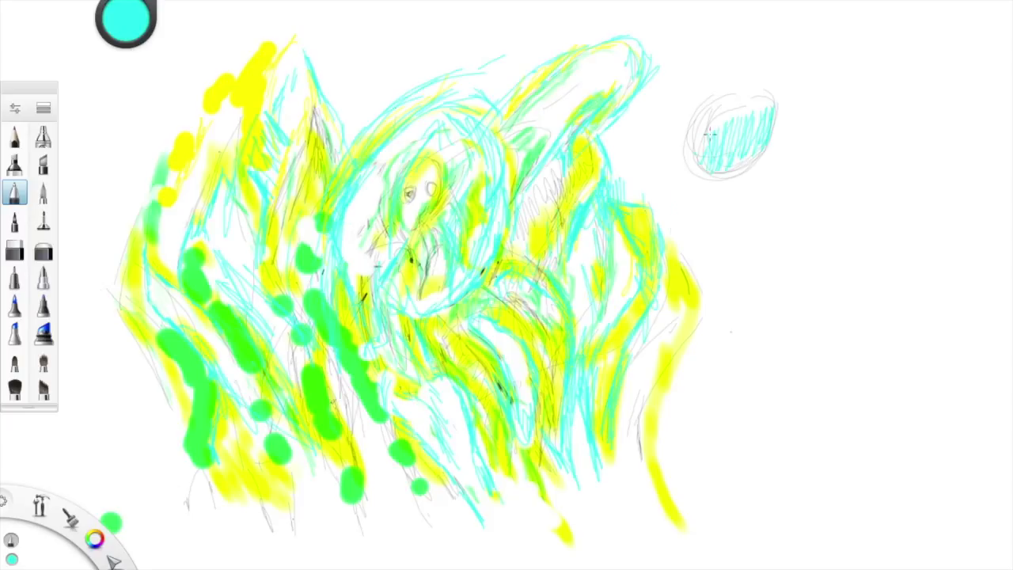
left_click_drag(677, 194, 673, 457)
left_click_drag(554, 299, 443, 342)
left_click_drag(388, 368, 337, 498)
left_click_drag(300, 249, 214, 395)
left_click_drag(199, 471, 188, 538)
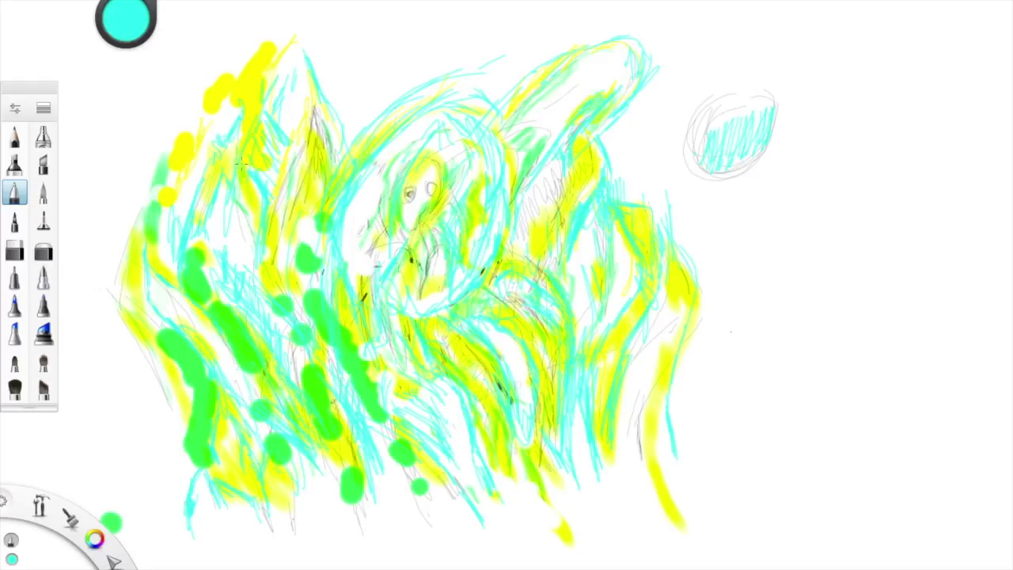
Step: With a different pen, add cyan over the upper-left flames and centre, plus faint grey strokes
left_click(15, 277)
left_click(15, 220)
left_click_drag(237, 95, 194, 221)
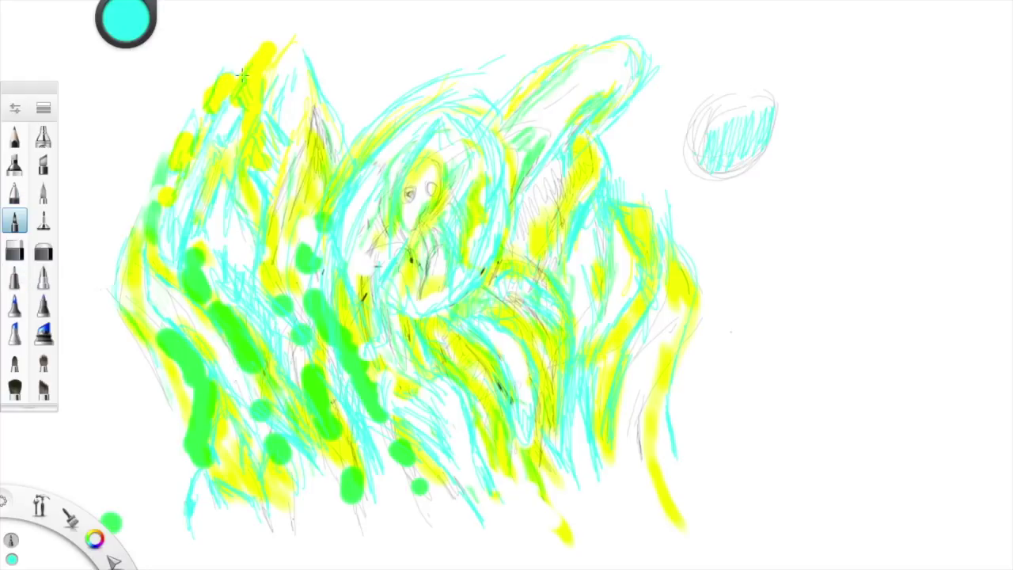
left_click_drag(305, 32, 272, 198)
left_click_drag(293, 296, 242, 372)
left_click_drag(360, 107, 233, 277)
left_click_drag(498, 67, 376, 143)
left_click_drag(443, 253, 432, 362)
left_click_drag(125, 23, 150, 31)
left_click_drag(178, 176, 203, 235)
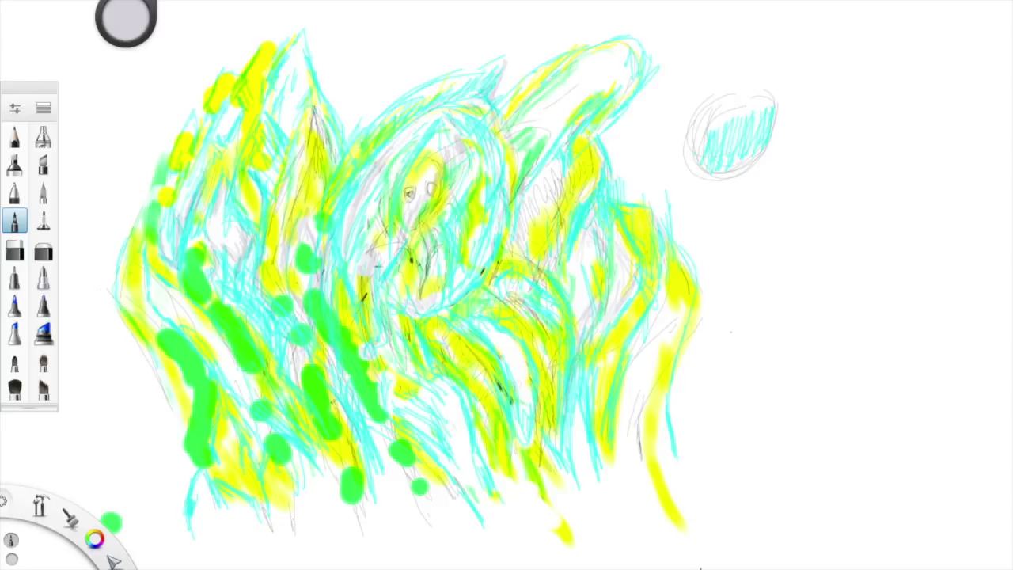
Step: Paint soft grey strokes along the left side and left edge of the figure
left_click(43, 221)
left_click_drag(253, 318, 204, 403)
left_click_drag(242, 274, 168, 356)
left_click_drag(243, 181, 207, 237)
left_click_drag(296, 458, 266, 543)
left_click_drag(190, 316, 234, 365)
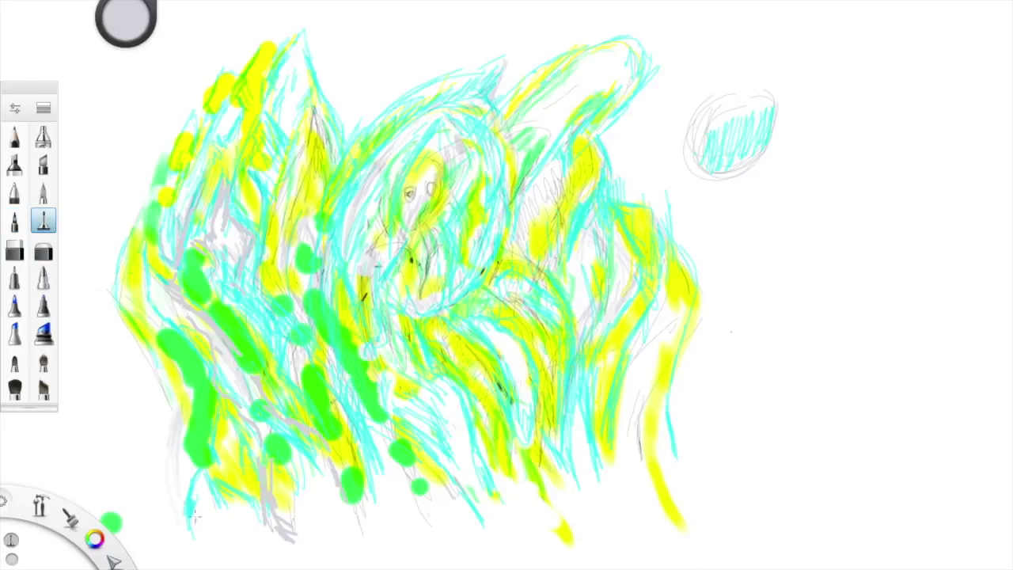
left_click_drag(163, 273, 134, 372)
left_click_drag(178, 301, 111, 499)
left_click_drag(252, 51, 194, 126)
Step: With a broad soft brush in cream, wash over the left figure, middle and head area
left_click(42, 165)
left_click_drag(125, 20, 127, 31)
left_click_drag(158, 293, 180, 413)
left_click_drag(125, 20, 126, 32)
left_click_drag(147, 167, 136, 212)
left_click_drag(170, 313, 131, 391)
mouse_move(194, 103)
left_mouse_down()
mouse_move(168, 151)
mouse_move(182, 281)
left_mouse_up()
mouse_move(348, 118)
left_mouse_down()
mouse_move(316, 214)
mouse_move(506, 47)
left_mouse_up()
left_click_drag(380, 158, 325, 229)
left_click_drag(371, 190, 309, 372)
left_click_drag(467, 139, 423, 229)
Step: Cover the cyan strokes, right side, bottom and centre with more cream
left_click_drag(553, 119, 507, 245)
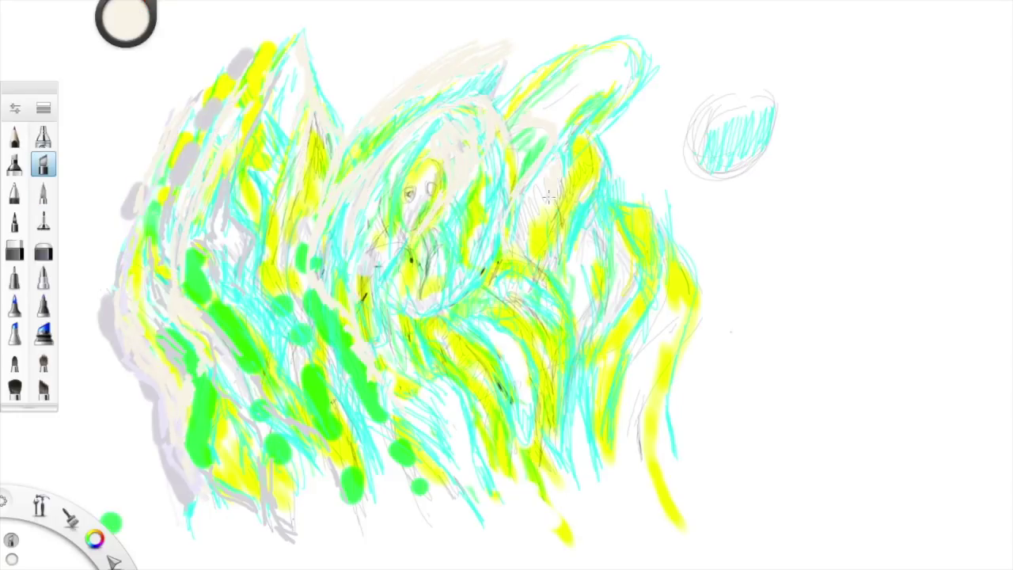
left_click_drag(609, 189, 600, 393)
left_click_drag(546, 300, 578, 514)
left_click_drag(602, 126, 672, 269)
mouse_move(490, 317)
left_mouse_down()
mouse_move(364, 427)
mouse_move(313, 565)
left_mouse_up()
left_click_drag(269, 300, 277, 183)
left_click_drag(505, 261, 472, 310)
left_click_drag(509, 336, 458, 376)
left_click_drag(589, 334, 566, 436)
left_click_drag(596, 360, 582, 470)
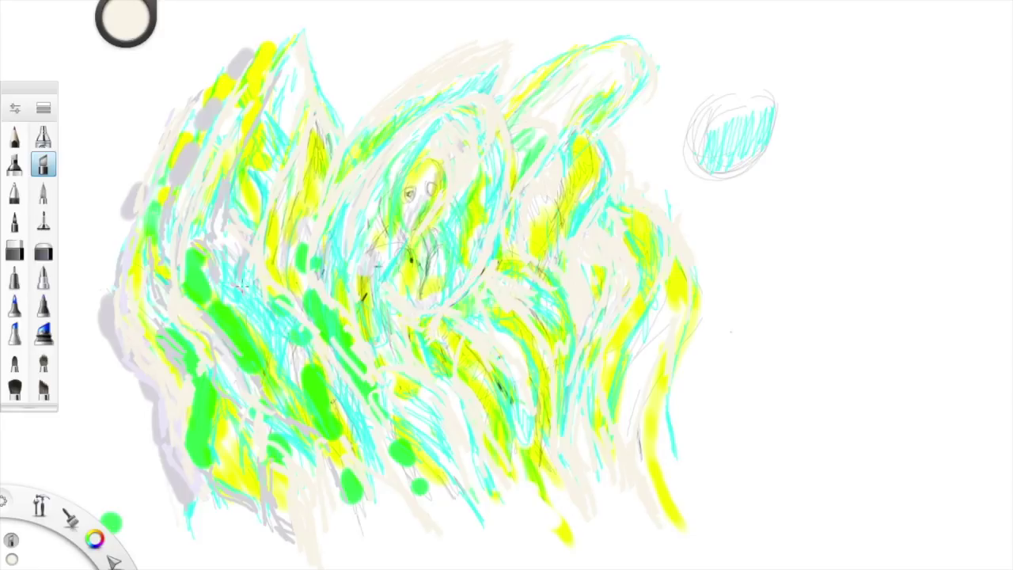
Step: Switch to yellow and draw swirling lines across the upper figure, head and top
left_click_drag(237, 87, 198, 170)
left_click_drag(285, 107, 254, 277)
left_click_drag(341, 71, 300, 197)
left_click_drag(387, 166, 553, 111)
left_click_drag(609, 75, 644, 119)
mouse_move(688, 269)
left_mouse_down()
mouse_move(675, 174)
mouse_move(760, 103)
left_mouse_up()
Step: Trace a yellow ring around the cyan circle with a stem below, plus lower-left strokes
left_click_drag(704, 190, 700, 293)
mouse_move(506, 320)
left_mouse_down()
mouse_move(388, 372)
mouse_move(320, 463)
left_mouse_up()
left_click_drag(214, 396, 190, 538)
left_click_drag(332, 439, 285, 526)
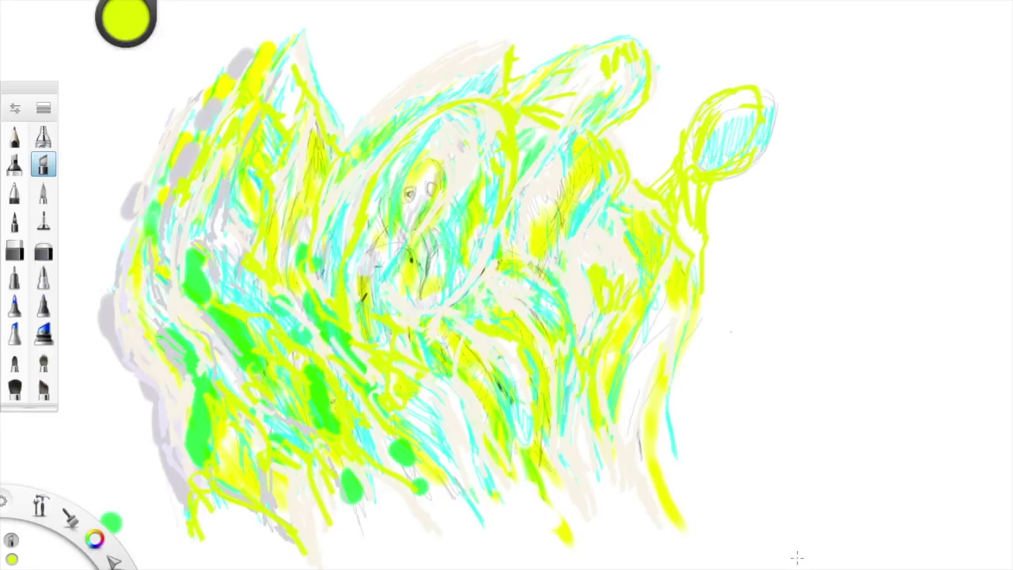
Step: Choose purple and paint a thin line, then soft purple strokes across the figure
left_click(125, 20)
left_click(103, 31)
left_click_drag(243, 91, 181, 234)
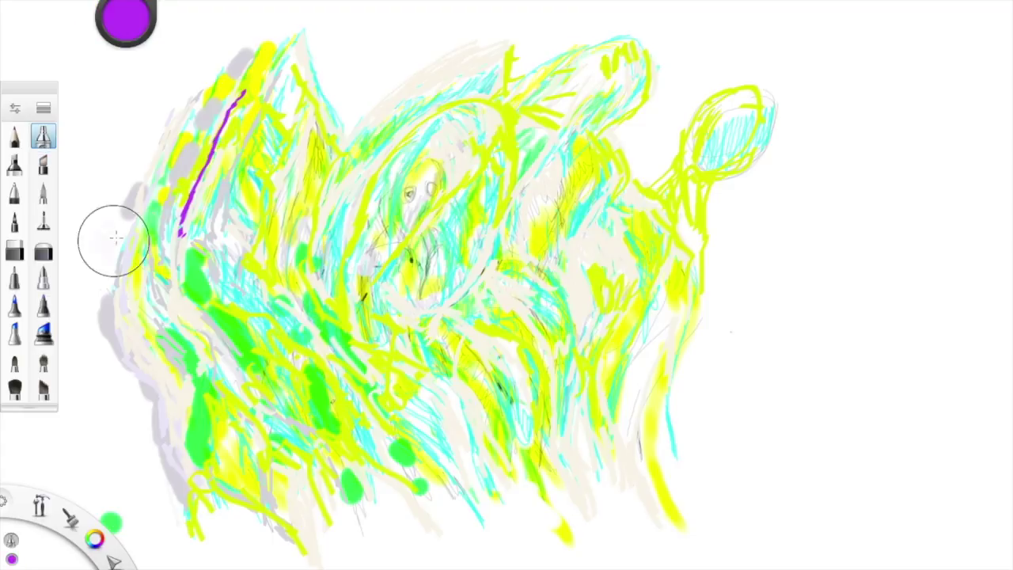
left_click(14, 164)
left_click_drag(151, 170, 110, 277)
left_click_drag(126, 317, 182, 514)
left_click_drag(499, 55, 435, 75)
left_click_drag(379, 300, 435, 368)
left_click_drag(601, 221, 649, 277)
left_click_drag(582, 364, 570, 455)
left_click_drag(689, 530, 704, 554)
Step: With a finer pen, draw thin purple lines over the left-half swirls
left_click(15, 192)
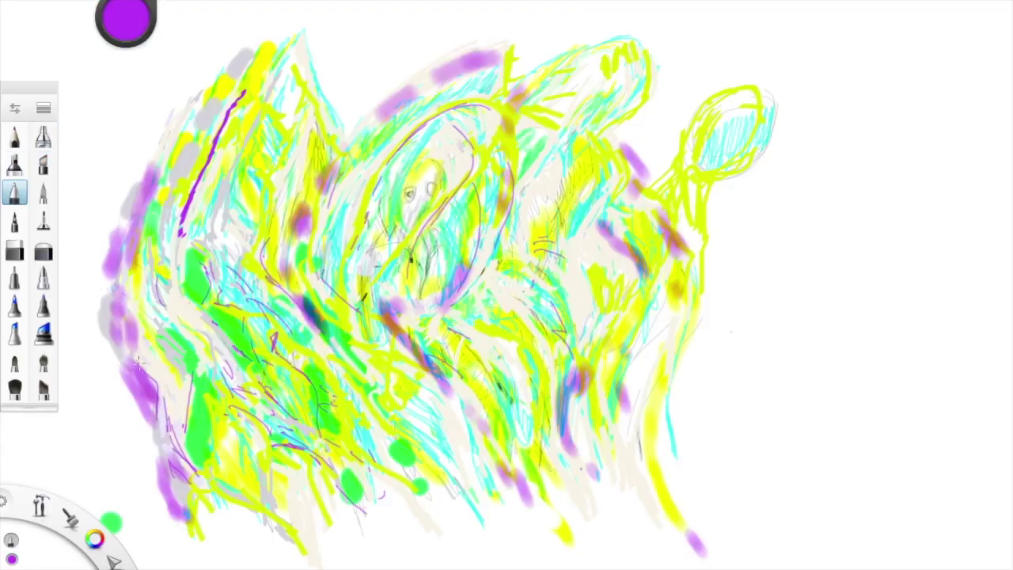
left_click_drag(648, 127, 633, 300)
left_click(44, 305)
left_click_drag(111, 380, 174, 526)
left_click_drag(107, 221, 99, 336)
left_click_drag(182, 420, 245, 510)
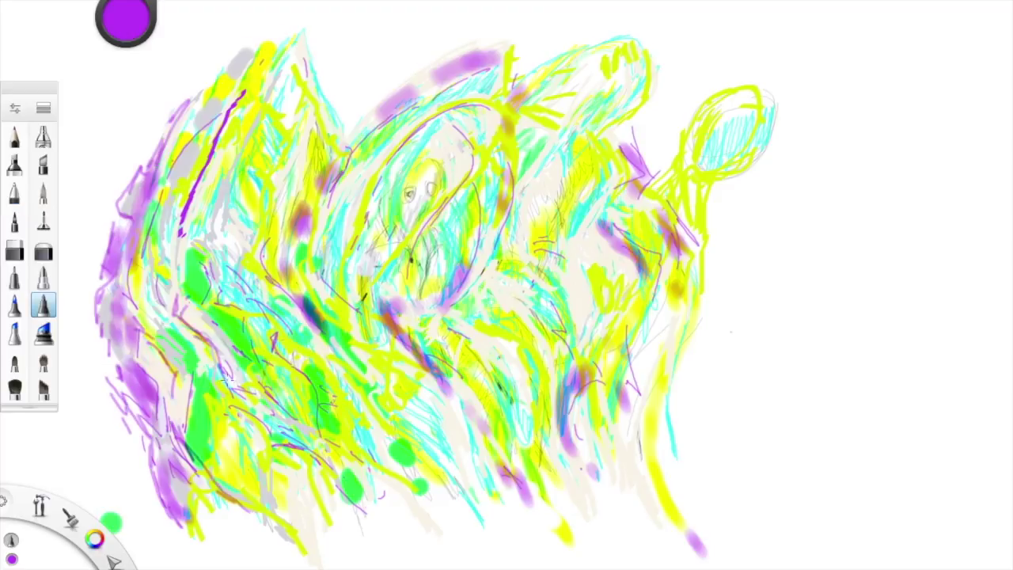
left_click_drag(356, 119, 317, 170)
Step: Add thin dark strokes across the centre of the painting
left_click_drag(261, 395, 498, 546)
left_click_drag(443, 142, 507, 285)
left_click_drag(483, 107, 427, 391)
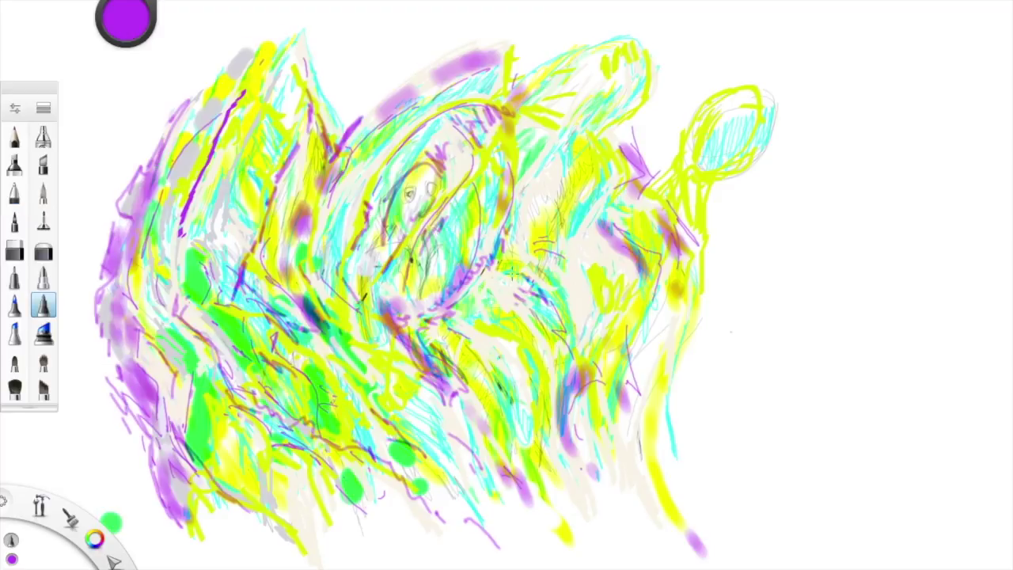
left_click_drag(510, 261, 577, 353)
Step: Switch to a grey-mauve thin pencil and sketch grey lines on the left
left_click(14, 277)
left_click(125, 20)
left_click(156, 30)
left_click_drag(106, 226, 101, 293)
left_click(14, 193)
left_click_drag(150, 265, 210, 328)
left_click_drag(269, 285, 388, 411)
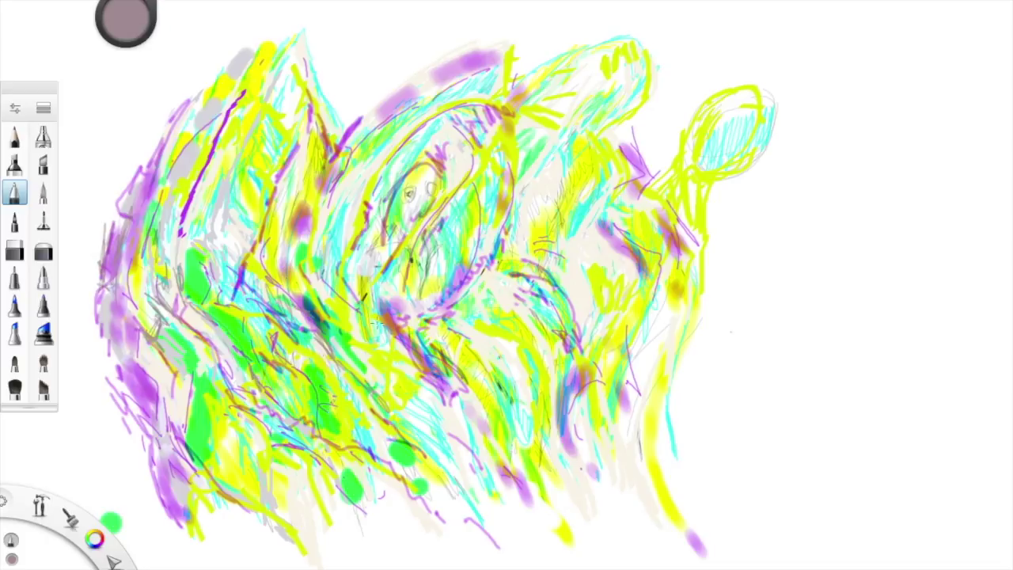
Step: Sketch grey lines over the right figure's head, body and the lower centre
left_click_drag(474, 150, 427, 284)
left_click_drag(530, 110, 562, 254)
left_click_drag(601, 182, 586, 538)
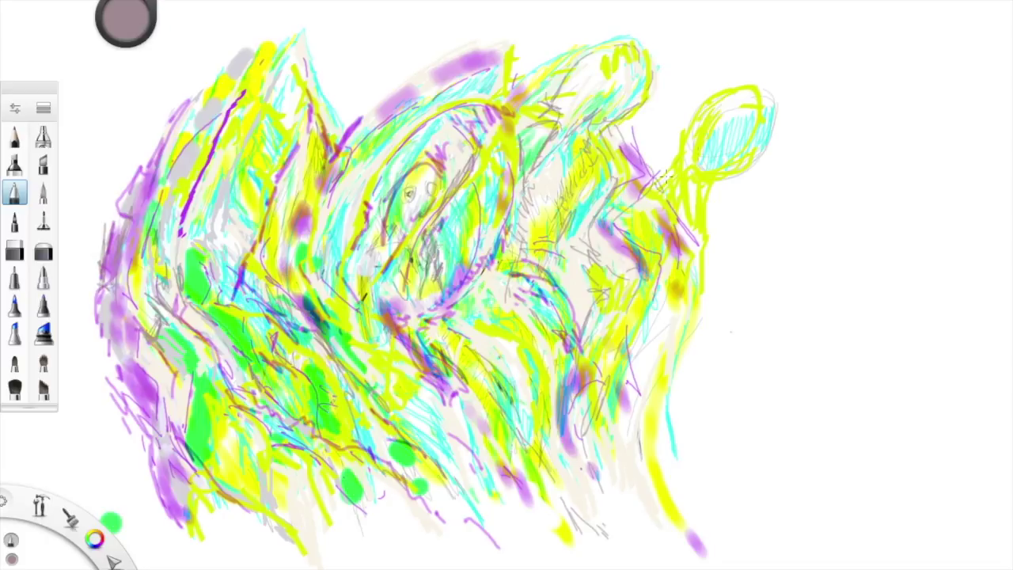
left_click_drag(712, 111, 751, 205)
left_click_drag(696, 253, 680, 515)
left_click_drag(554, 142, 490, 427)
left_click_drag(428, 382, 400, 428)
left_click_drag(501, 394, 471, 440)
left_click_drag(459, 326, 500, 343)
left_click_drag(546, 400, 522, 440)
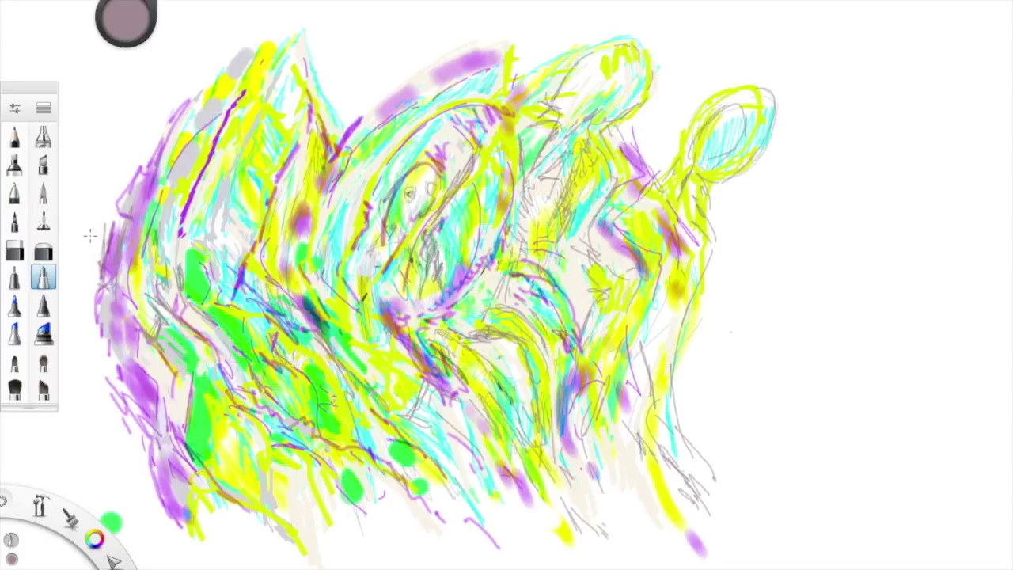
left_click(44, 220)
left_click_drag(151, 333, 194, 428)
Step: Pick light beige and wash it over the left side, central ellipse and upper-right bulb
left_click(126, 22)
left_click_drag(129, 33, 131, 19)
left_click(126, 22)
left_click_drag(182, 158, 186, 324)
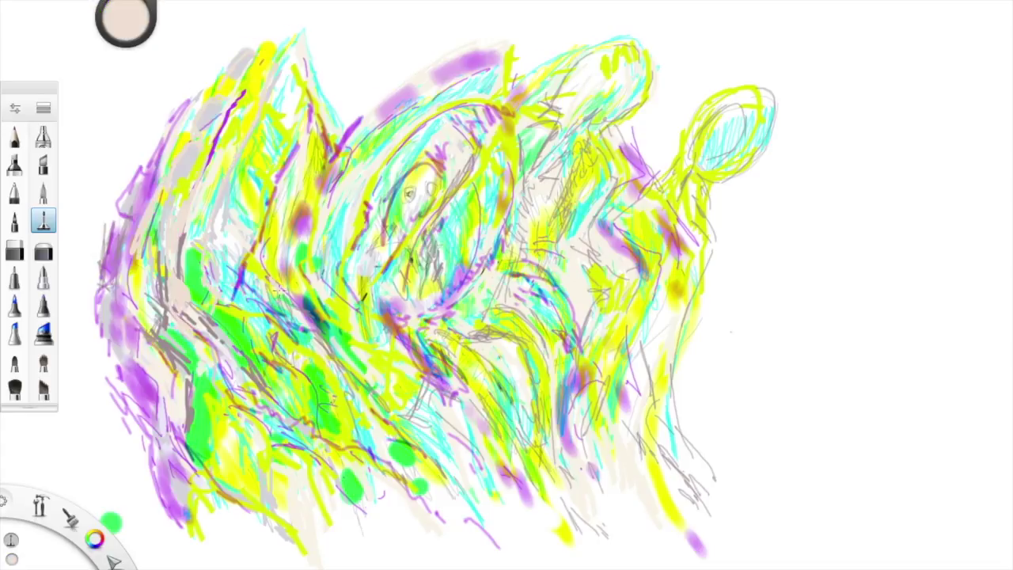
left_click_drag(356, 237, 364, 340)
left_click_drag(506, 166, 443, 308)
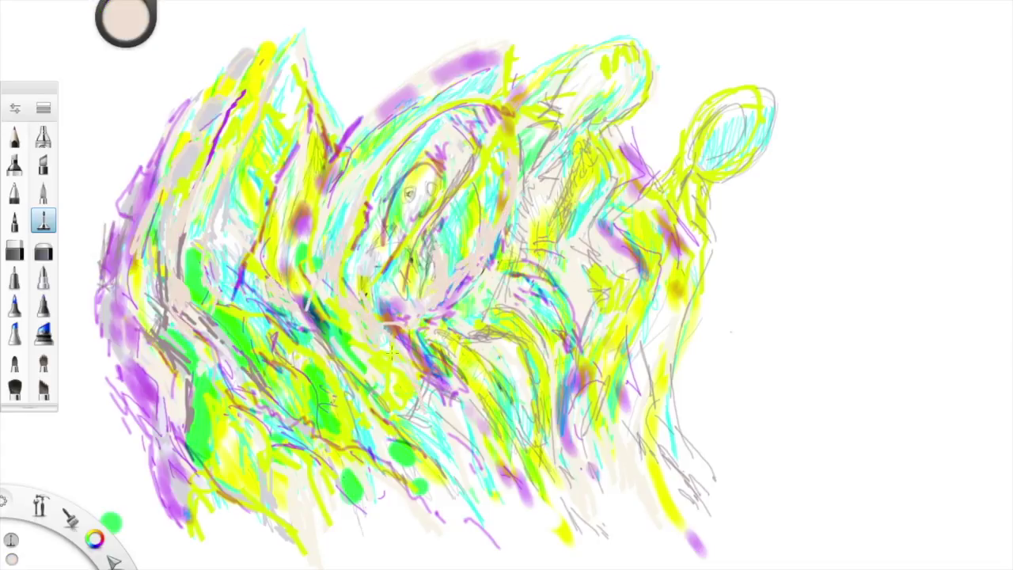
left_click_drag(265, 313, 202, 395)
left_click_drag(451, 151, 408, 226)
left_click_drag(589, 63, 554, 127)
left_click_drag(637, 43, 573, 102)
Step: Paint beige down the right figure's neck and body and over the centre
left_click_drag(701, 186, 665, 380)
left_click_drag(688, 214, 672, 491)
left_click_drag(645, 317, 696, 538)
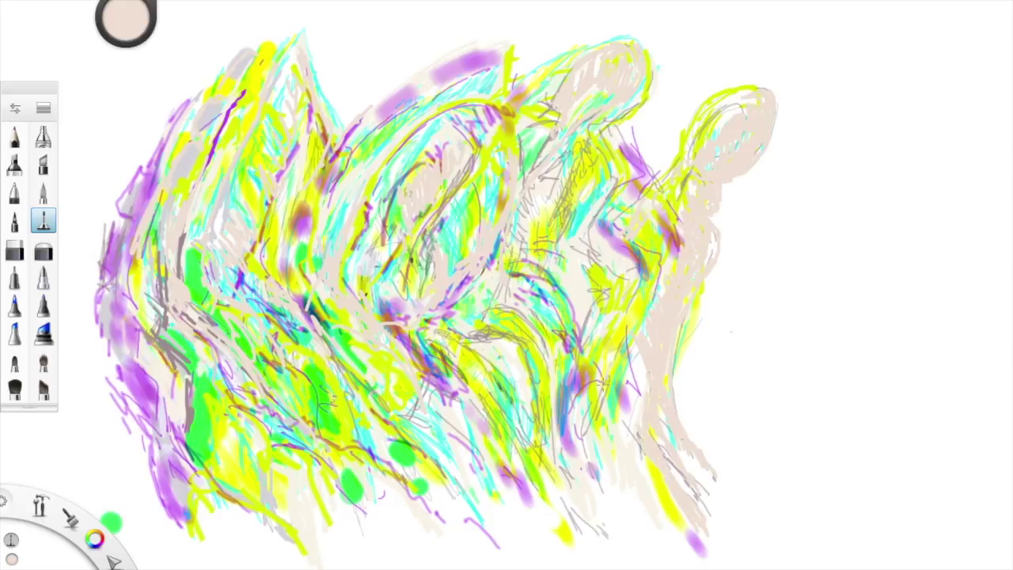
left_click_drag(633, 154, 590, 352)
left_click_drag(483, 312, 617, 546)
left_click_drag(396, 328, 491, 463)
left_click_drag(427, 380, 554, 419)
left_click_drag(310, 321, 383, 411)
left_click_drag(309, 320, 289, 197)
Step: Wash beige across the left side and lower middle, covering the lower-left purple and green
left_click_drag(154, 245, 182, 356)
left_click_drag(324, 313, 281, 384)
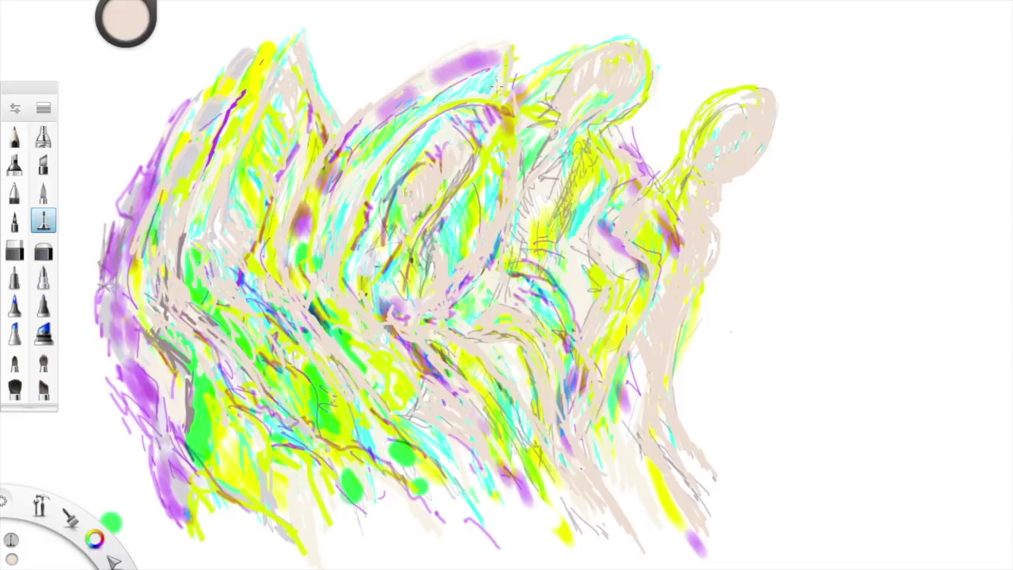
left_click_drag(506, 103, 439, 324)
left_click_drag(368, 276, 269, 336)
left_click_drag(305, 404, 222, 439)
left_click_drag(387, 518, 475, 443)
left_click_drag(435, 364, 507, 459)
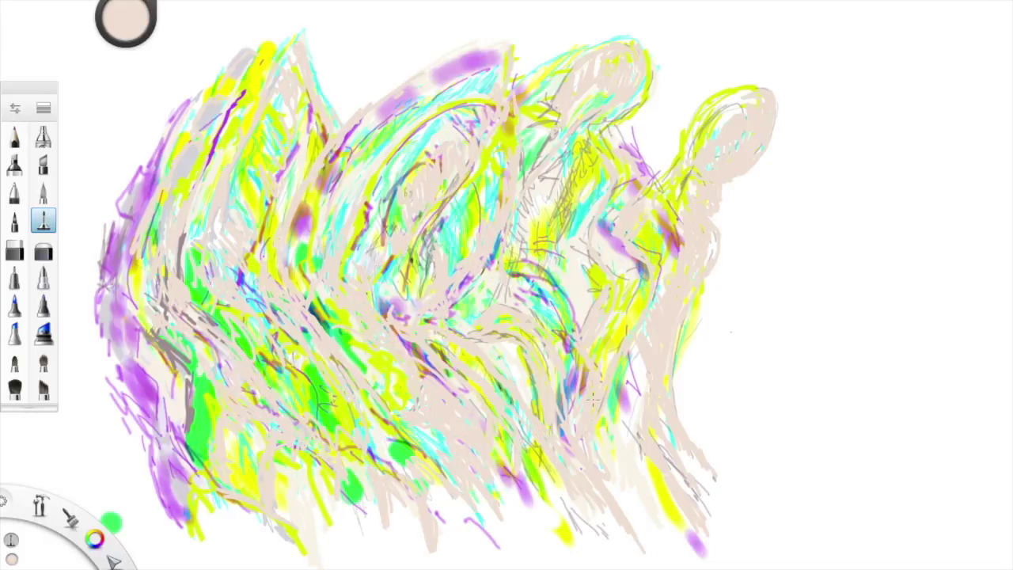
left_click_drag(194, 392, 144, 325)
left_click_drag(180, 526, 96, 321)
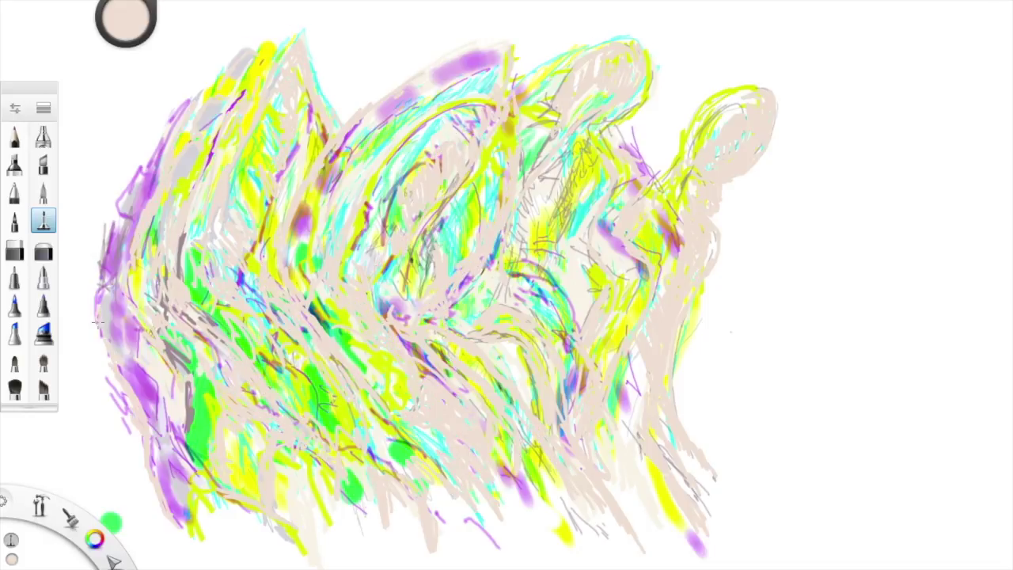
left_click_drag(292, 219, 301, 269)
left_click_drag(427, 332, 404, 383)
Step: Pick light blue and paint an outline around the right figure
left_click_drag(576, 334, 567, 412)
left_click(125, 22)
left_click(182, 40)
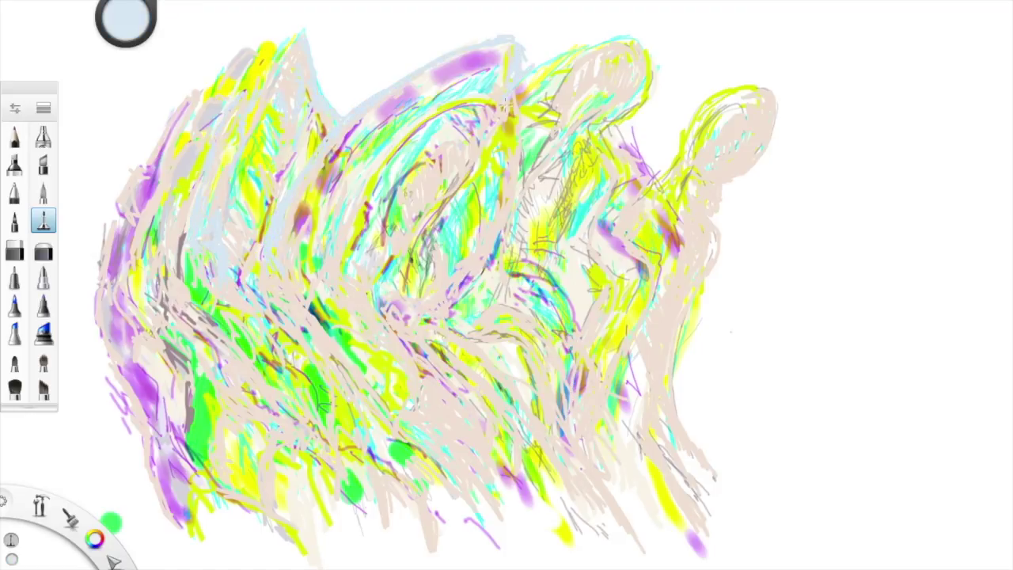
mouse_move(648, 158)
left_mouse_down()
mouse_move(783, 118)
mouse_move(716, 475)
left_mouse_up()
Step: With a broad soft brush, wash light blue over the lower middle and lower-right edge
left_click(42, 164)
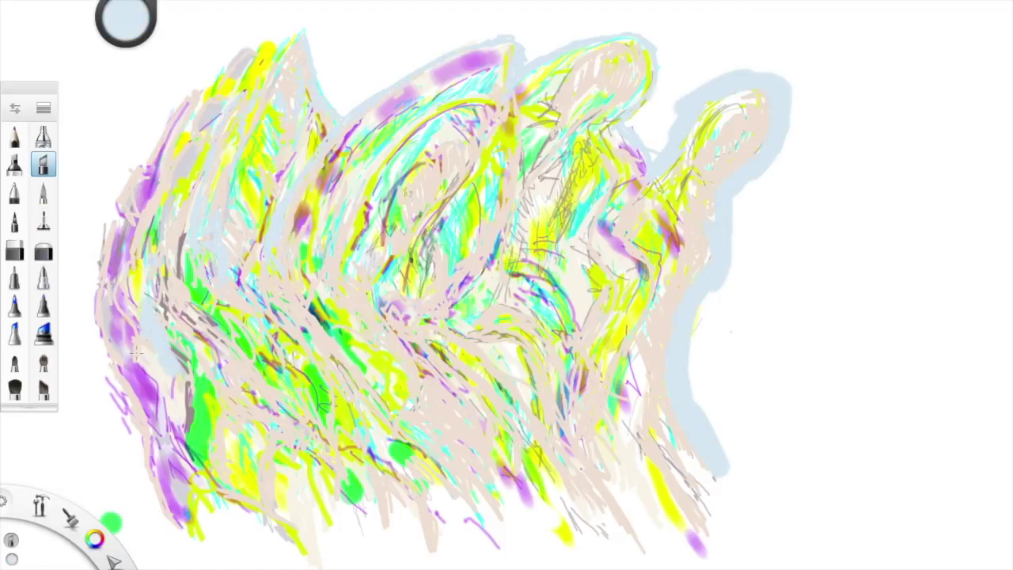
left_click_drag(261, 356, 395, 359)
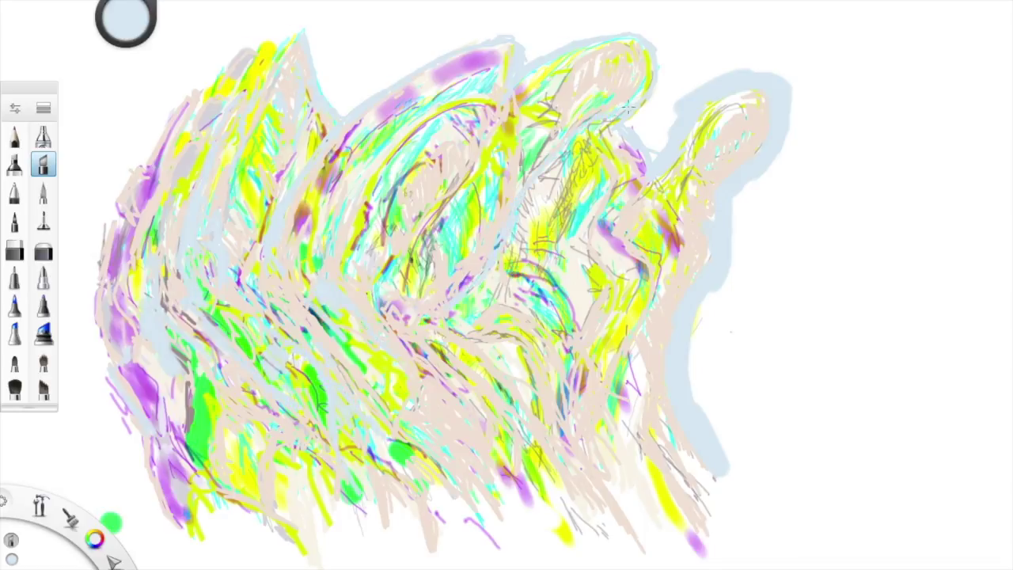
left_click_drag(546, 348, 578, 261)
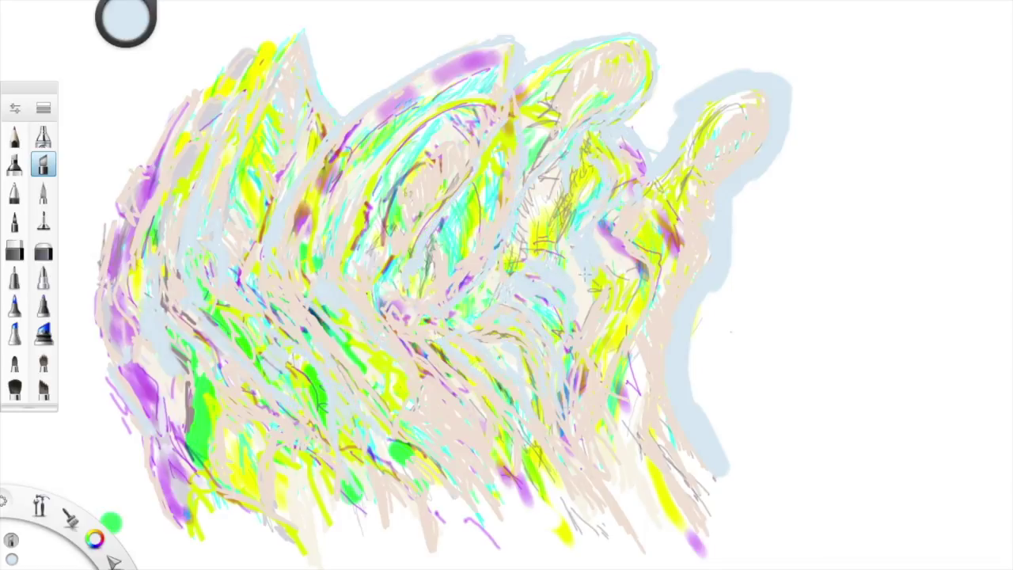
left_click_drag(467, 379, 518, 506)
left_click_drag(551, 416, 724, 544)
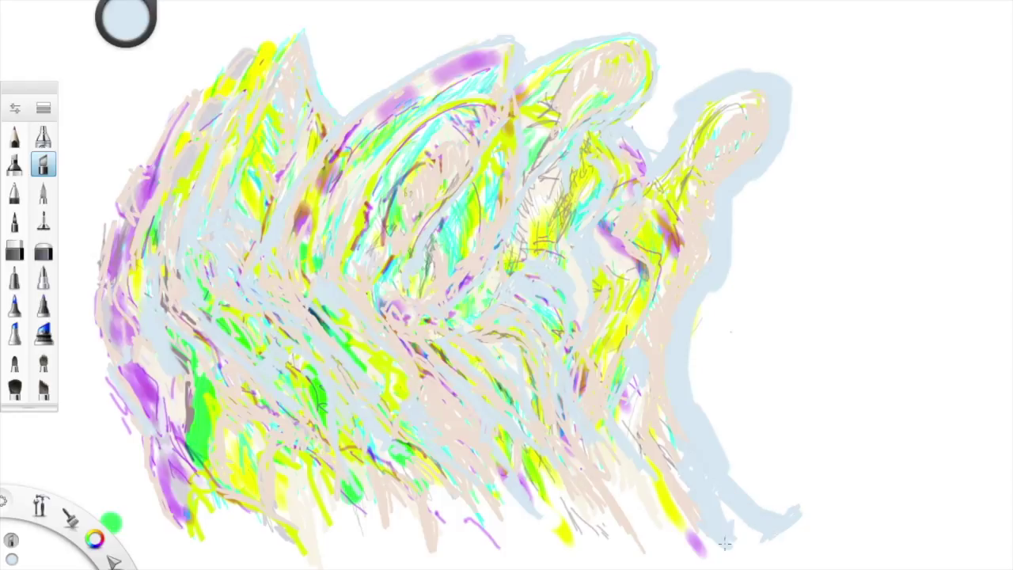
mouse_move(561, 332)
left_mouse_down()
mouse_move(443, 506)
mouse_move(301, 546)
left_mouse_up()
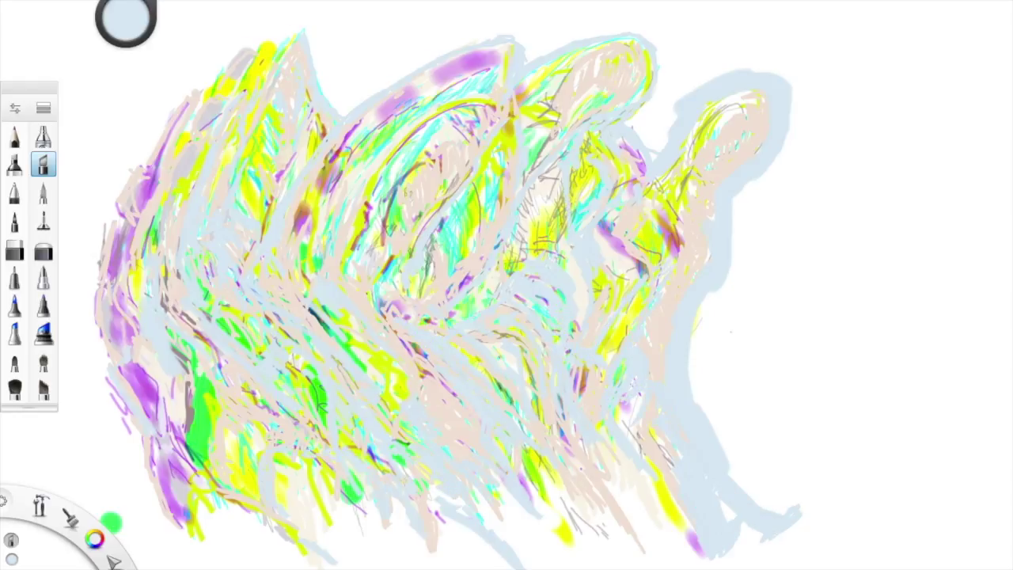
left_click_drag(190, 411, 305, 514)
left_click_drag(625, 467, 554, 522)
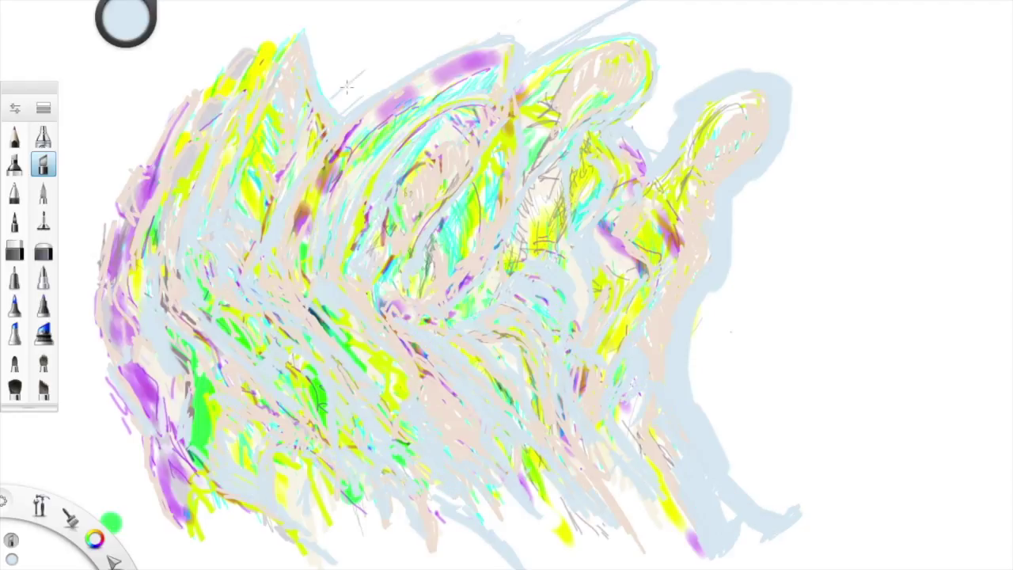
Step: Hatch light blue lines along the top edge, then start grey-green down the left side
left_click_drag(346, 85, 475, 23)
left_click_drag(649, 127, 724, 12)
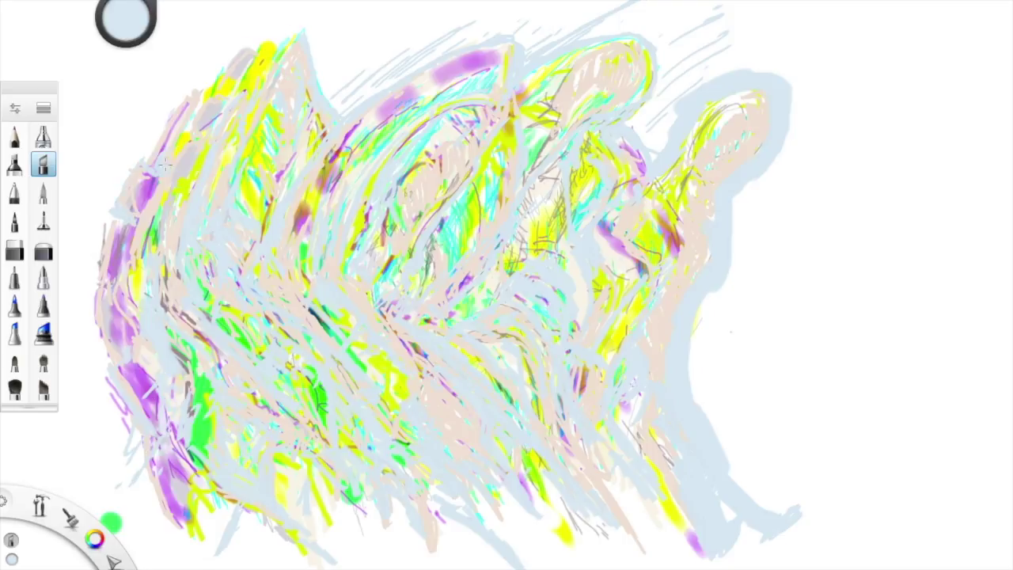
left_click_drag(125, 22, 119, 16)
left_click_drag(212, 110, 185, 295)
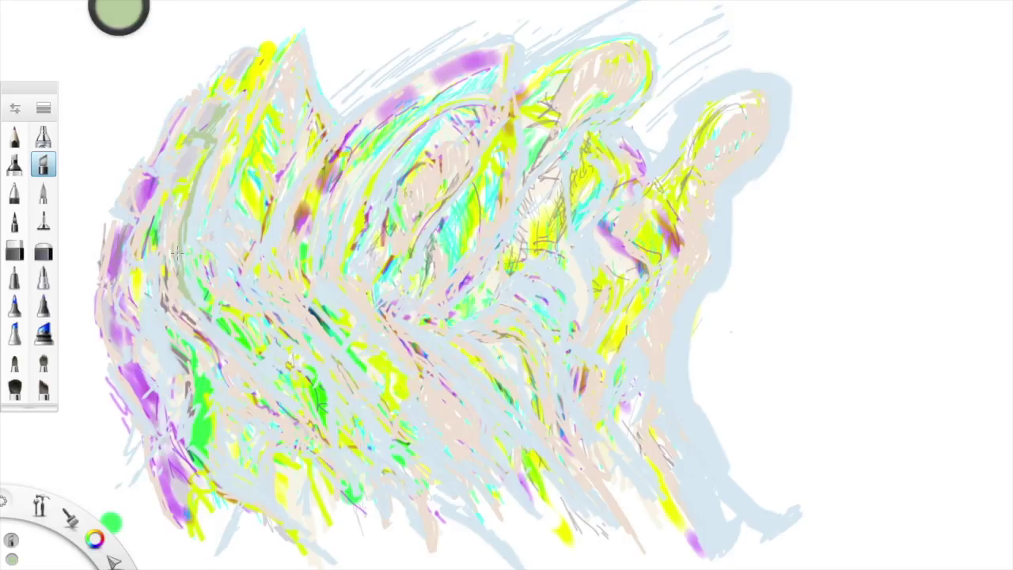
Step: Arc grey-green outlines across the upper middle, centre and upper-right lobe
left_click_drag(267, 200, 506, 47)
left_click_drag(380, 119, 277, 320)
left_click_drag(451, 182, 316, 439)
left_click_drag(518, 178, 419, 316)
mouse_move(392, 333)
left_mouse_down()
mouse_move(450, 261)
mouse_move(506, 151)
left_mouse_up()
left_click_drag(483, 103, 341, 285)
mouse_move(396, 158)
left_mouse_down()
mouse_move(633, 48)
mouse_move(515, 221)
left_mouse_up()
mouse_move(491, 174)
left_mouse_down()
mouse_move(537, 338)
mouse_move(657, 230)
mouse_move(713, 243)
left_mouse_up()
Step: Trace grey-green along the left side, lower middle, lower-right outline and foot
left_click_drag(162, 194, 146, 388)
left_click_drag(301, 249, 190, 522)
left_click_drag(356, 470, 475, 530)
left_click_drag(411, 352, 499, 439)
mouse_move(688, 388)
left_mouse_down()
mouse_move(726, 474)
mouse_move(799, 499)
mouse_move(648, 87)
left_mouse_up()
left_click_drag(783, 87, 792, 166)
left_click_drag(697, 396, 733, 322)
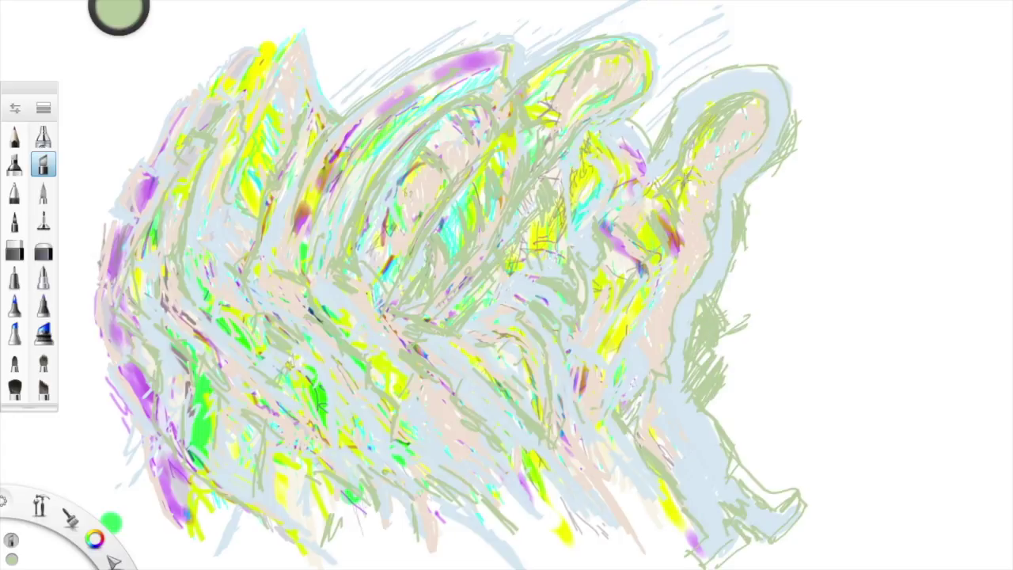
Step: Add grey-green strokes inside the upper-right lobe, centre and along the bottom edge
left_click_drag(689, 182, 459, 309)
left_click_drag(743, 103, 427, 352)
left_click_drag(324, 198, 206, 372)
left_click_drag(546, 56, 281, 506)
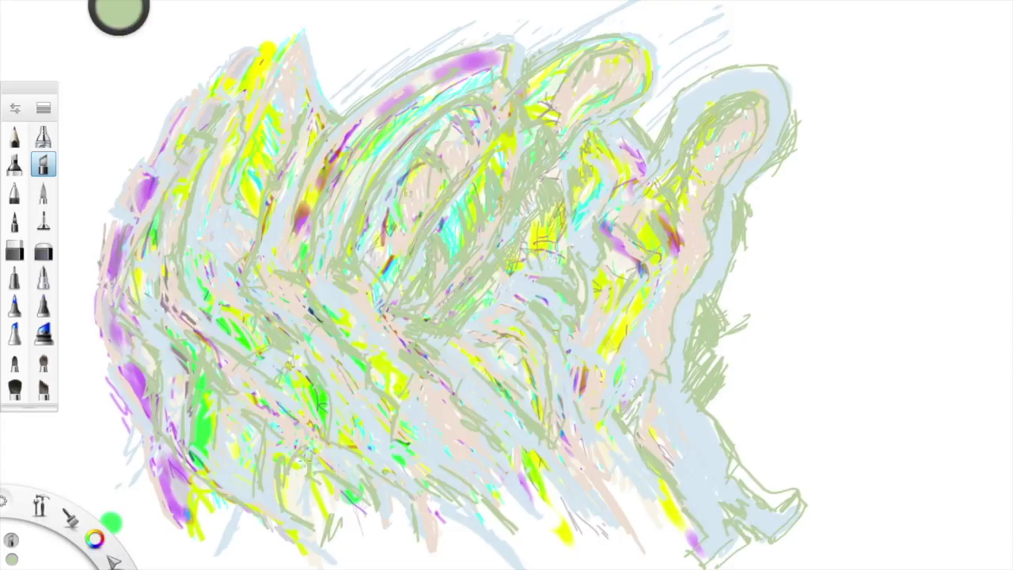
left_click_drag(288, 459, 305, 504)
left_click_drag(412, 482, 514, 545)
left_click_drag(546, 475, 693, 530)
Step: Pick brown and draw a stick figure with head, body and legs upper-left
left_click_drag(720, 459, 791, 514)
left_click_drag(119, 14, 119, 31)
left_click_drag(237, 273, 299, 148)
left_click_drag(265, 261, 231, 310)
left_click_drag(305, 217, 277, 278)
left_click_drag(249, 294, 230, 324)
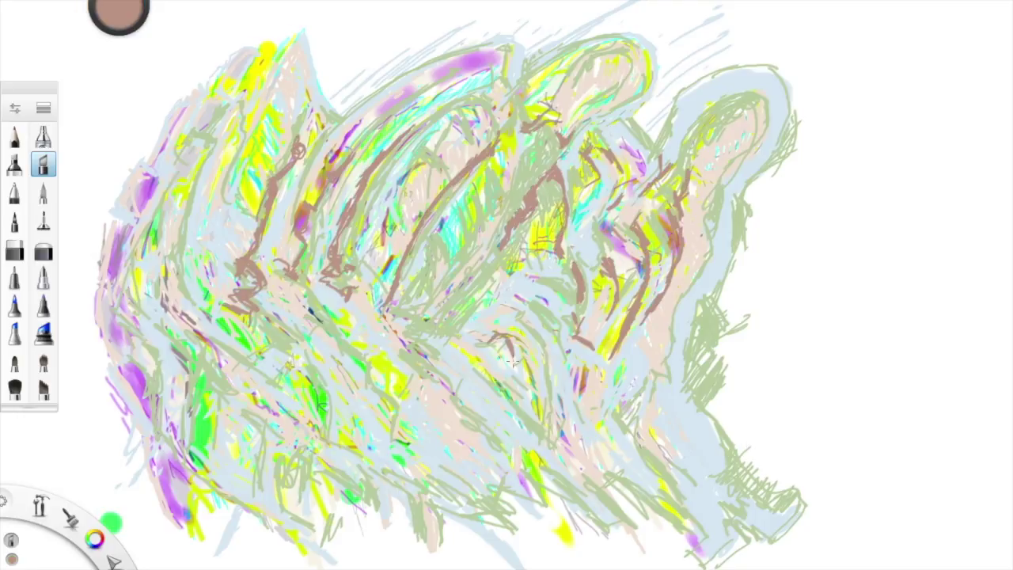
Step: Paint brown strokes down the lower centre and trace the figures' folds
left_click_drag(459, 345, 503, 463)
left_click_drag(530, 443, 576, 484)
left_click_drag(546, 371, 523, 314)
left_click_drag(127, 348, 190, 451)
left_click_drag(142, 324, 237, 158)
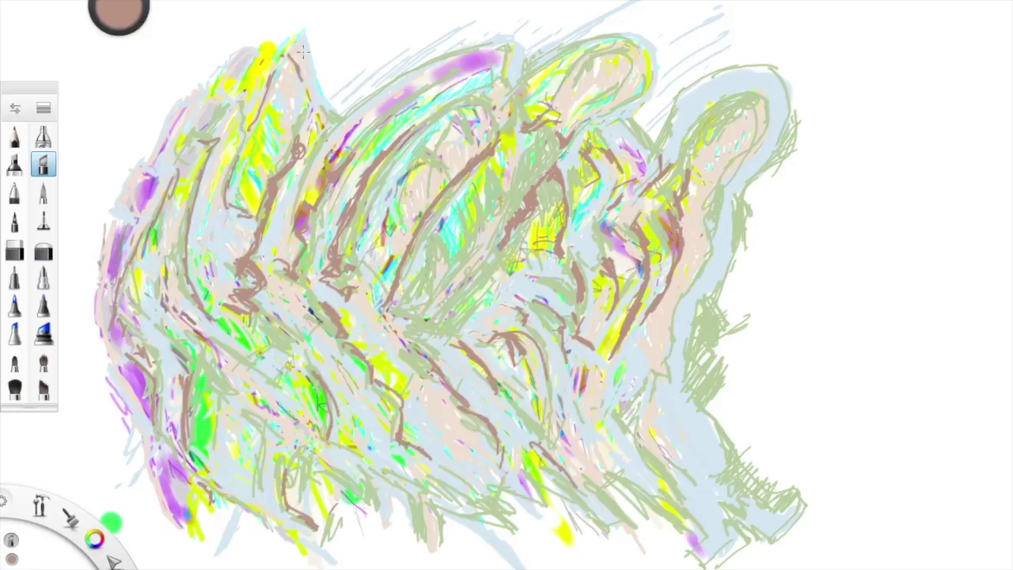
left_click_drag(333, 230, 309, 32)
left_click_drag(538, 135, 467, 213)
left_click_drag(395, 316, 474, 213)
left_click_drag(633, 48, 690, 290)
Step: Add brown lines on the right and lower left, and outline the left edge and top arcs
left_click_drag(676, 310, 587, 504)
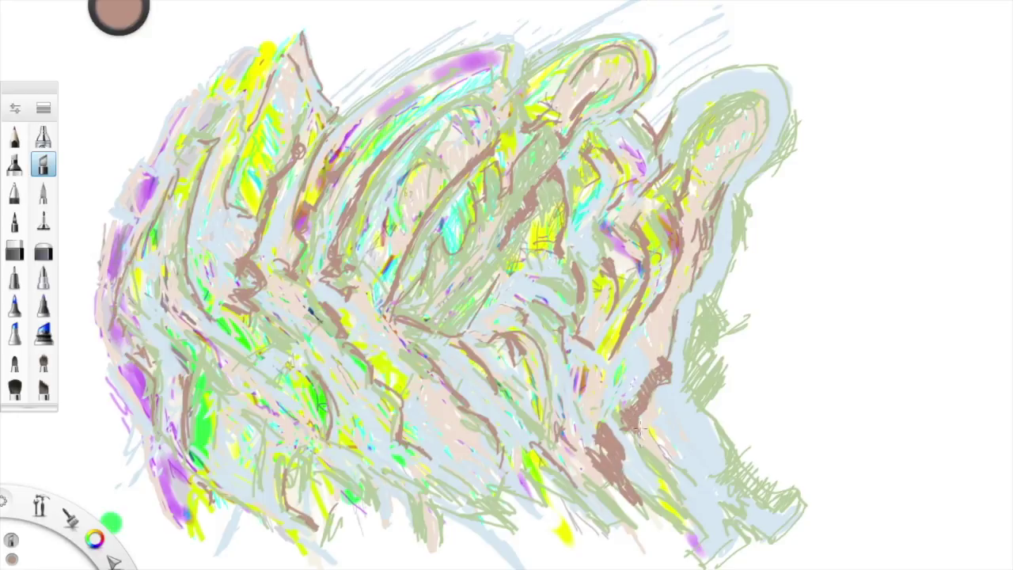
left_click_drag(383, 443, 336, 478)
left_click_drag(255, 315, 190, 404)
left_click_drag(180, 457, 256, 512)
left_click_drag(158, 173, 103, 364)
mouse_move(225, 91)
left_mouse_down()
mouse_move(657, 35)
mouse_move(427, 134)
left_mouse_up()
left_click_drag(396, 168, 428, 349)
left_click_drag(522, 372, 443, 514)
Step: Edge the drawing's right side in brown, then shade the lower-left edge with a soft airbrush
mouse_move(763, 99)
left_mouse_down()
mouse_move(668, 201)
mouse_move(686, 372)
left_mouse_up()
left_click_drag(708, 356, 727, 465)
left_click(14, 164)
left_click_drag(98, 368, 202, 546)
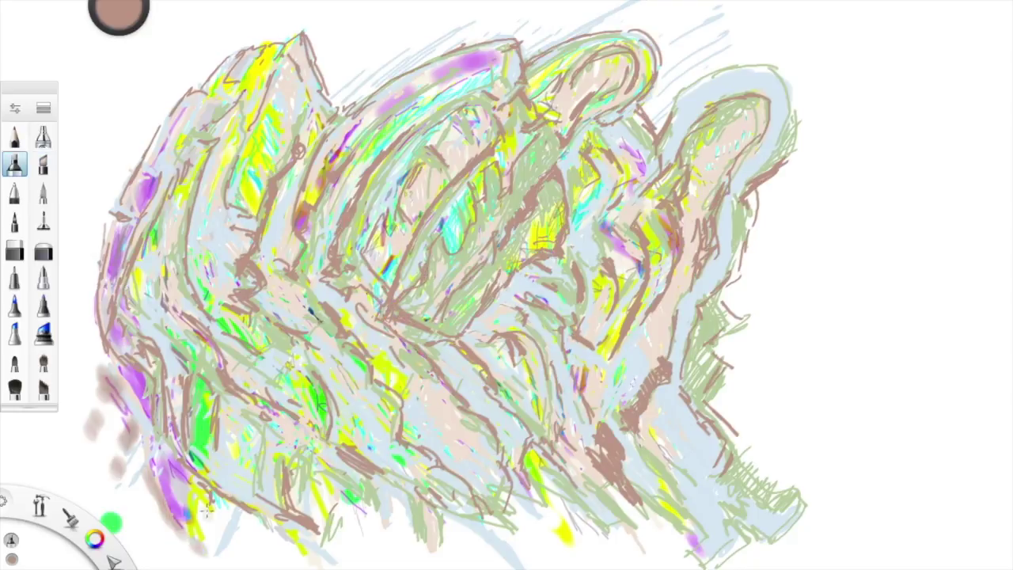
Step: Airbrush soft brown shading along the lower-left, bottom and lower-right edges
left_click_drag(261, 415, 230, 554)
left_click_drag(300, 545, 415, 514)
left_click_drag(91, 396, 276, 514)
left_click_drag(645, 423, 882, 494)
left_click_drag(752, 431, 913, 452)
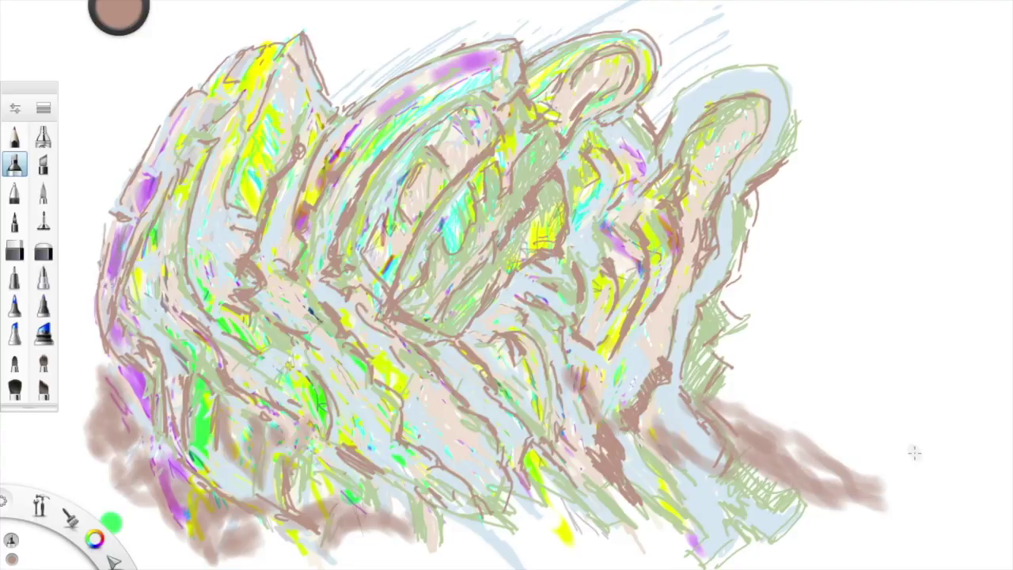
left_click_drag(759, 301, 672, 395)
left_click_drag(506, 435, 433, 301)
Step: Spray soft brown around the upper-right hand outline, between its fingers, and through the centre
left_click_drag(491, 506, 360, 107)
left_click_drag(506, 48, 293, 285)
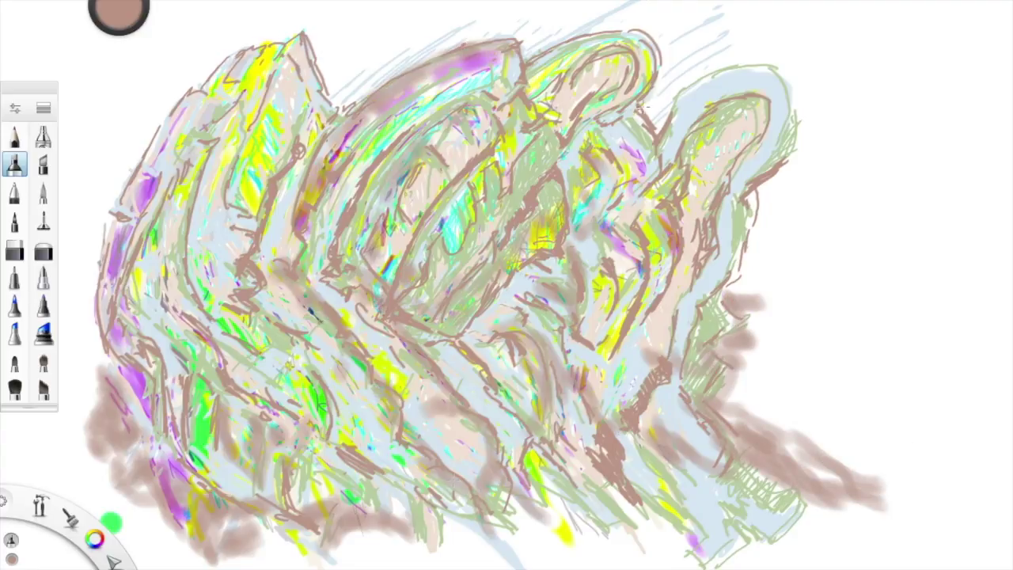
left_click_drag(566, 158, 759, 237)
left_click_drag(736, 198, 704, 324)
mouse_move(617, 59)
left_mouse_down()
mouse_move(560, 153)
mouse_move(411, 317)
left_mouse_up()
left_click_drag(655, 293, 514, 412)
left_click_drag(664, 253, 909, 530)
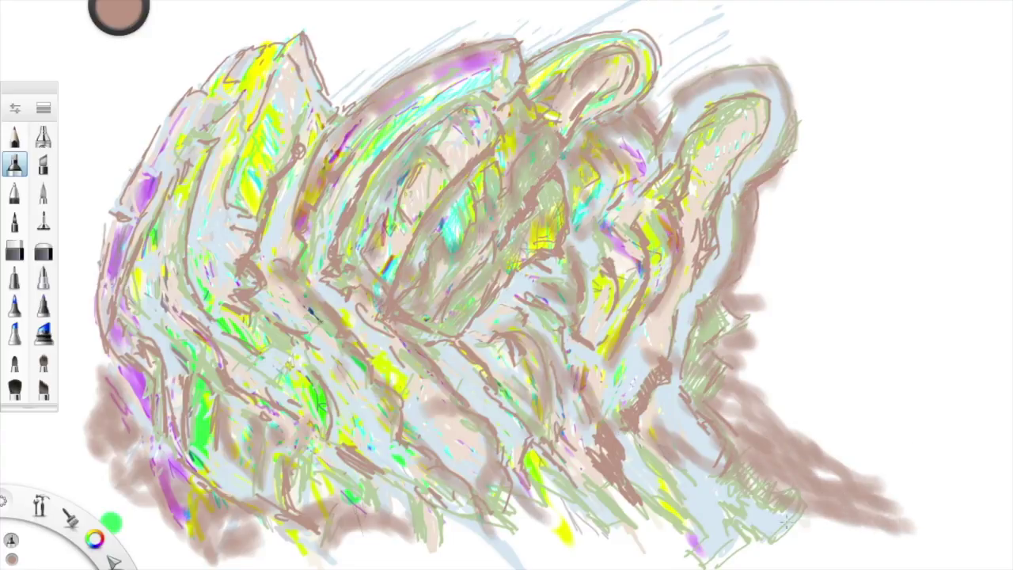
left_click_drag(664, 515, 862, 530)
left_click_drag(118, 16, 79, 127)
Step: Add reddish and dark brown streaks across the left side, centre and upper-right figures
mouse_move(103, 372)
left_mouse_down()
mouse_move(211, 506)
mouse_move(348, 514)
left_mouse_up()
left_click_drag(182, 158, 142, 301)
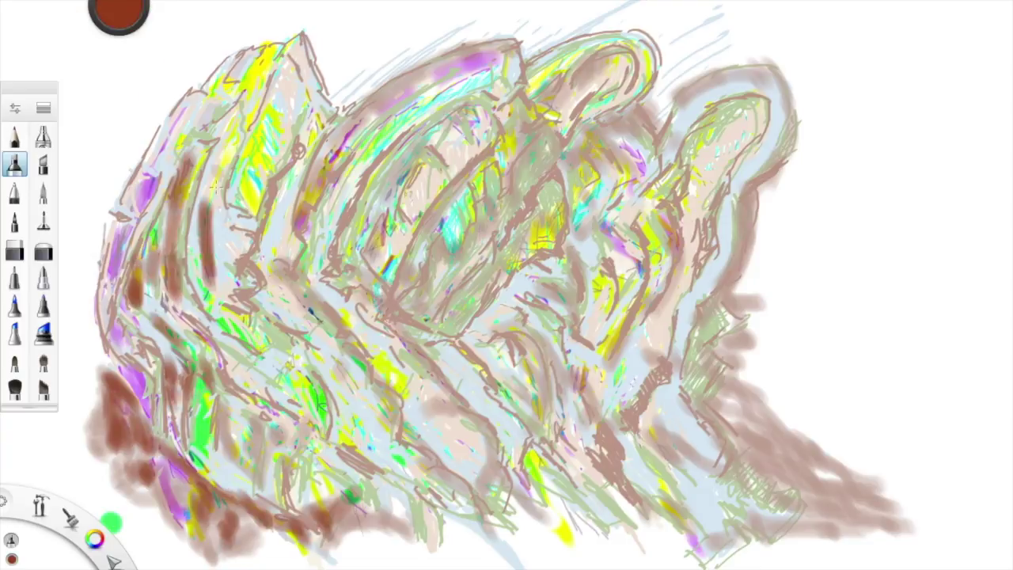
left_click_drag(229, 206, 364, 411)
left_click_drag(427, 206, 396, 371)
left_click_drag(728, 111, 648, 317)
left_click(119, 17)
Step: Sketch dark grey pencil lines at the lower left of the painting
left_click(14, 137)
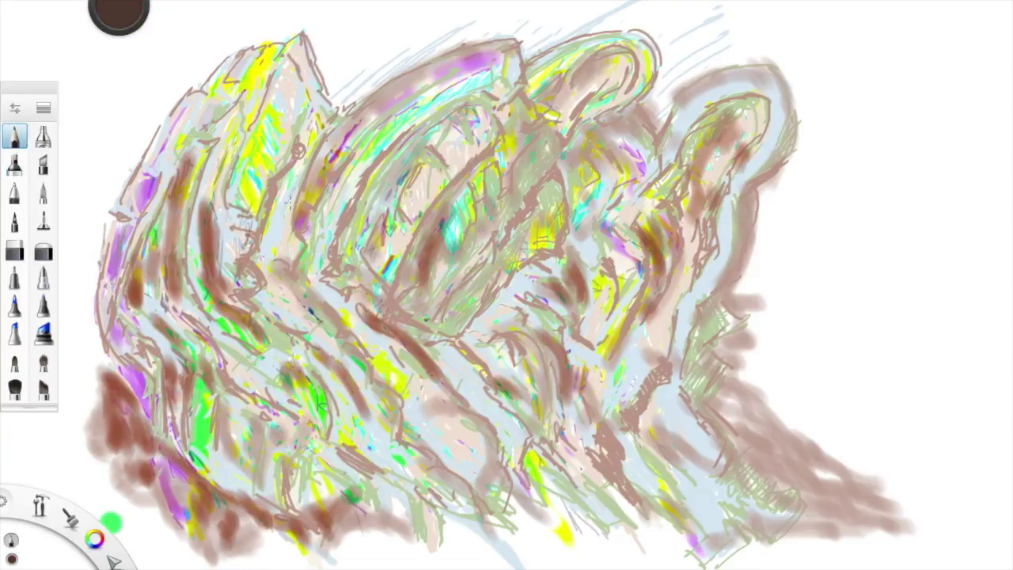
left_click_drag(107, 364, 158, 451)
left_click(14, 192)
left_click_drag(194, 447, 273, 475)
Step: Finish the lower-left pencil lines and trace the right-hand contour with a finer pencil
left_click_drag(222, 419, 233, 463)
left_click(14, 221)
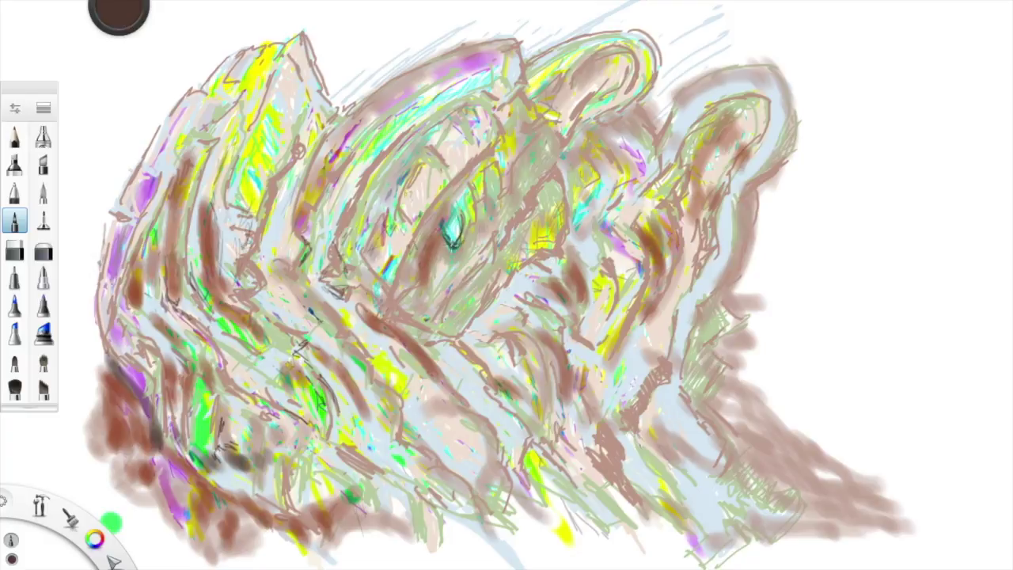
left_click_drag(765, 127, 666, 380)
left_click_drag(718, 235, 685, 305)
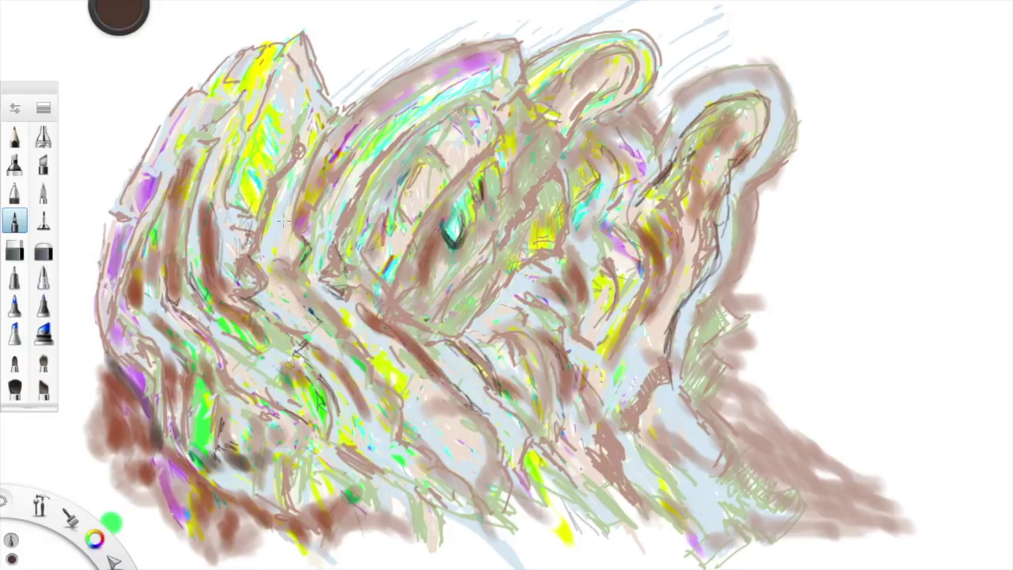
Step: Draw thin dark contour lines through the central folds of the figures
left_click_drag(372, 253, 475, 99)
left_click_drag(522, 55, 554, 237)
left_click_drag(554, 134, 593, 324)
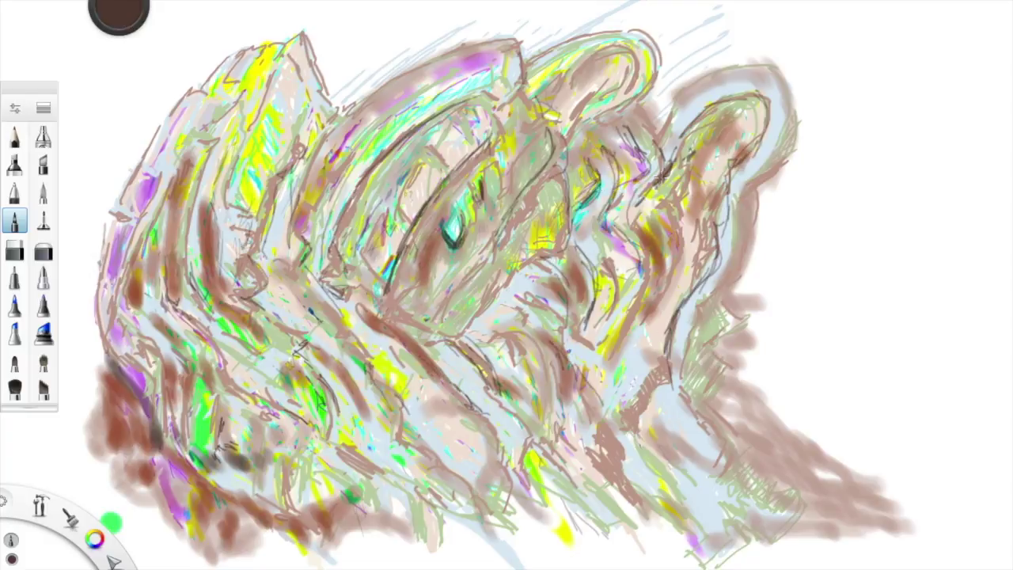
left_click_drag(625, 363, 522, 530)
left_click_drag(332, 380, 348, 443)
left_click_drag(412, 427, 531, 554)
Step: Add more thin dark contour lines along the right side of the figures
left_click_drag(569, 289, 447, 403)
left_click_drag(760, 197, 728, 297)
left_click_drag(743, 364, 697, 490)
left_click_drag(673, 213, 649, 325)
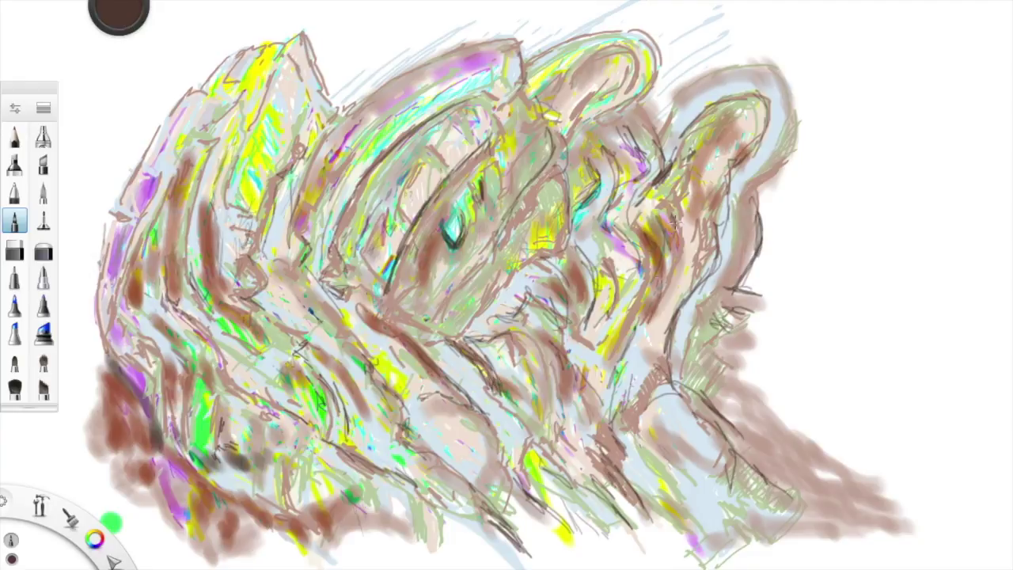
Step: With a bolder inking brush, start dark outlines at the lower left and upper left
left_click(43, 305)
left_click_drag(115, 443, 118, 495)
left_click_drag(161, 118, 222, 59)
left_click_drag(257, 79, 201, 174)
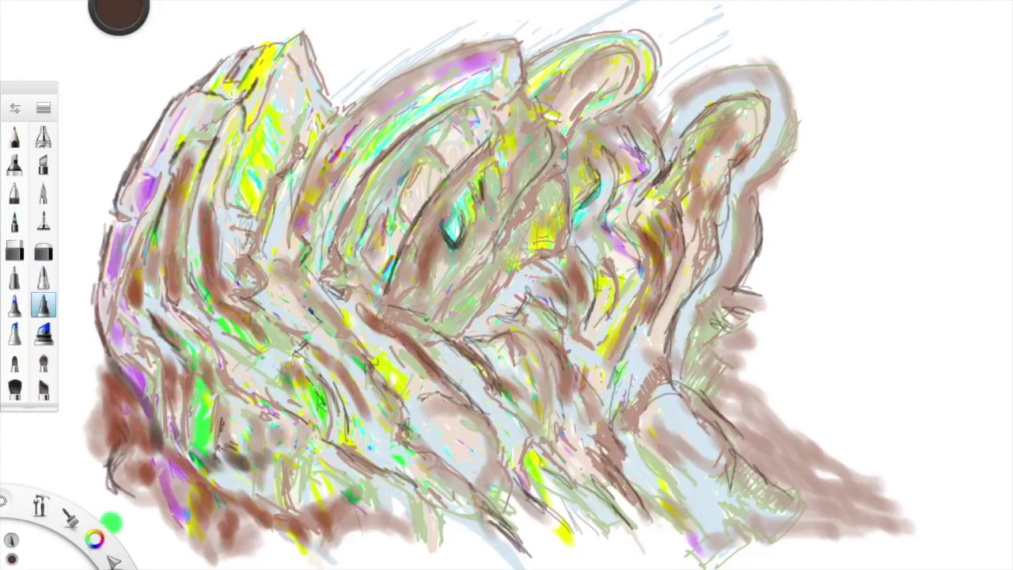
Step: Ink dark outlines down the left side and over the upper-left centre
left_click_drag(313, 103, 261, 273)
left_click_drag(340, 119, 301, 317)
left_click_drag(371, 340, 317, 467)
left_click_drag(238, 364, 194, 439)
left_click_drag(159, 189, 134, 348)
left_click_drag(214, 99, 245, 214)
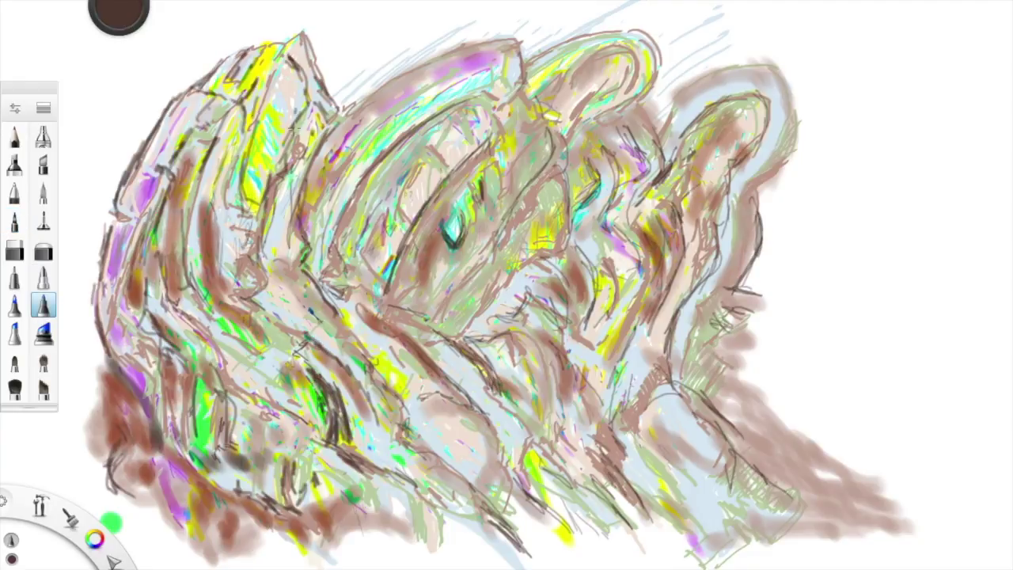
left_click_drag(333, 40, 305, 229)
Step: Ink contours over the central figures and outline the top-right shape in dark brown
left_click_drag(340, 115, 519, 49)
left_click_drag(518, 56, 443, 147)
left_click_drag(427, 87, 332, 285)
left_click_drag(388, 117, 305, 245)
mouse_move(332, 158)
left_mouse_down()
mouse_move(522, 39)
mouse_move(625, 107)
left_mouse_up()
left_click_drag(578, 162, 534, 269)
left_click_drag(514, 158, 463, 293)
left_click_drag(637, 178, 479, 482)
Step: Outline the right side of the top-right shape, the lower-right brown mass and lower centre
left_click_drag(768, 94, 672, 237)
left_click_drag(696, 158, 672, 388)
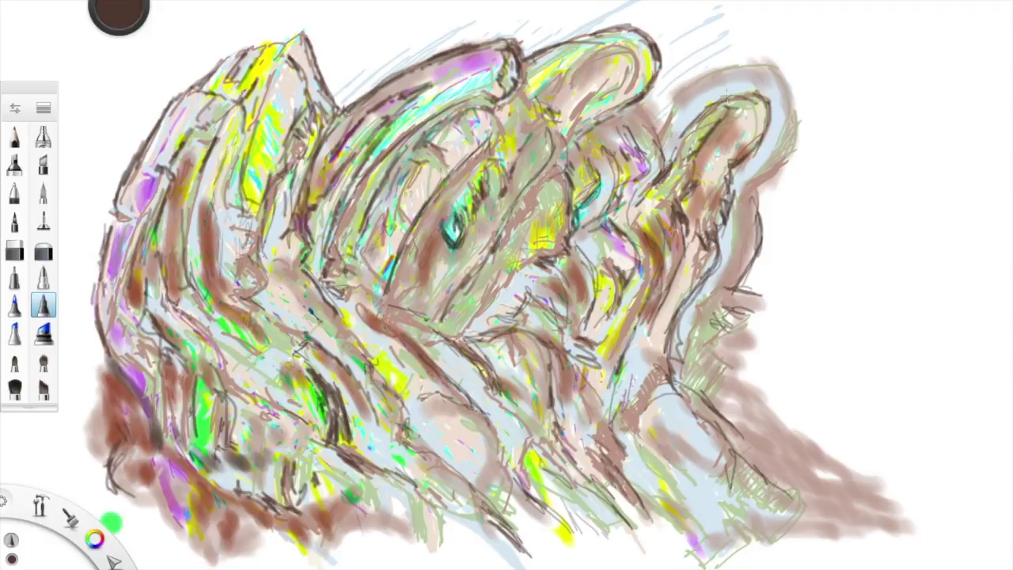
left_click_drag(665, 99, 755, 210)
left_click_drag(803, 349, 918, 542)
left_click_drag(657, 431, 633, 483)
left_click_drag(664, 376, 546, 490)
left_click_drag(487, 384, 415, 494)
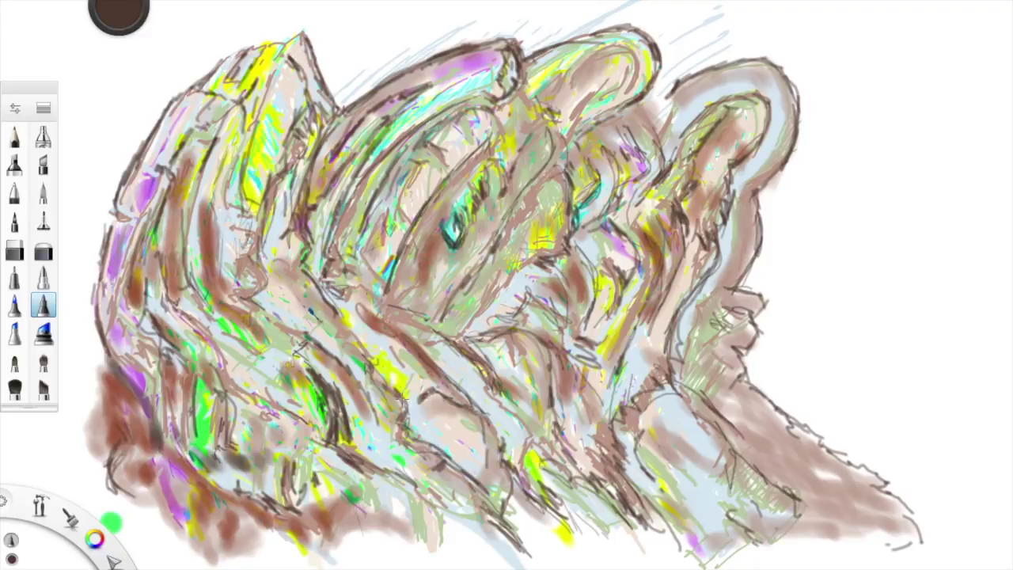
Step: Ink around the eye region and outline the upper-left shape with its upper folds
left_click_drag(371, 328, 301, 408)
left_click_drag(439, 221, 379, 313)
left_click_drag(502, 110, 455, 214)
left_click_drag(420, 170, 352, 277)
left_click_drag(225, 144, 190, 272)
left_click_drag(147, 172, 110, 226)
left_click_drag(172, 109, 155, 163)
left_click_drag(166, 121, 150, 155)
left_click_drag(241, 87, 204, 136)
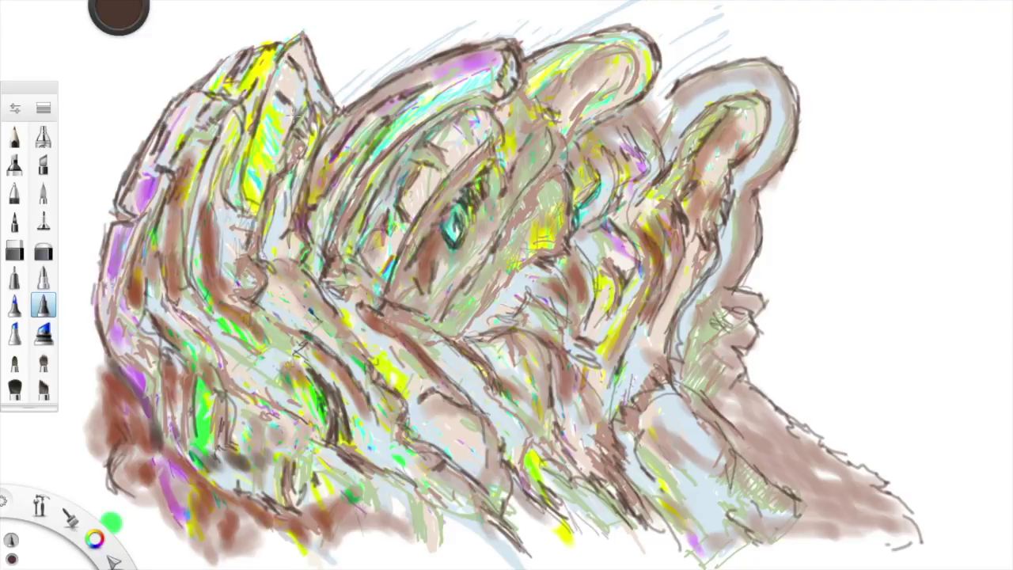
Step: Ink dark folds across the upper left, the centre and the upper right
left_click_drag(255, 217, 199, 338)
left_click_drag(332, 257, 273, 307)
left_click_drag(506, 269, 459, 341)
left_click_drag(552, 172, 498, 277)
left_click_drag(560, 91, 510, 168)
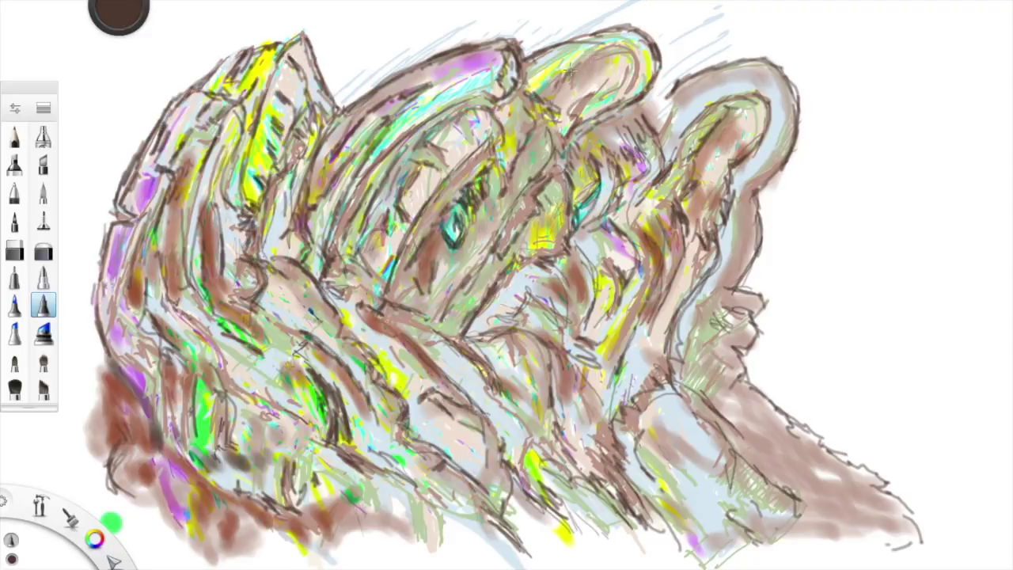
left_click_drag(637, 73, 494, 248)
Step: Hatch dark strokes into the central and upper-right folds and outline the right outer edge
left_click_drag(546, 190, 443, 340)
left_click_drag(608, 354, 559, 441)
left_click_drag(644, 239, 581, 361)
left_click_drag(652, 113, 593, 215)
left_click_drag(669, 224, 645, 296)
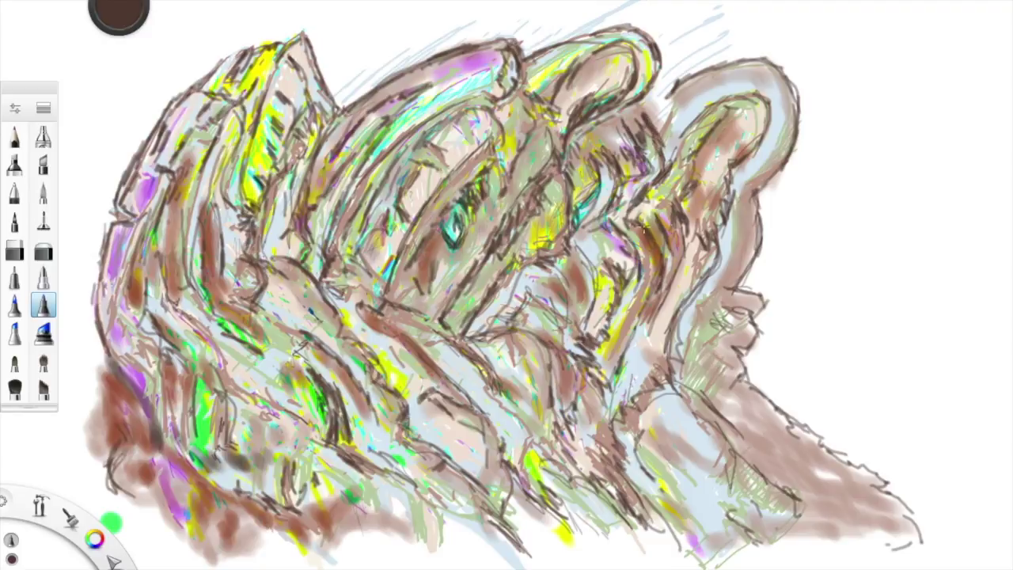
left_click_drag(793, 114, 673, 352)
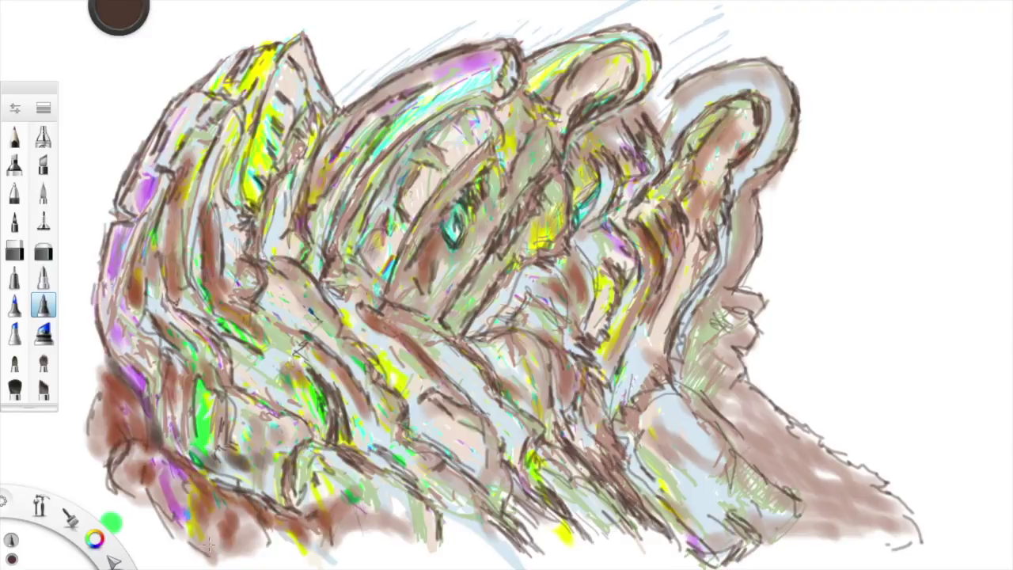
Step: Add dark fringe strokes along the bottom edge and the lower-right mass
left_click_drag(300, 529, 340, 502)
left_click_drag(383, 524, 425, 492)
left_click_drag(736, 356, 778, 403)
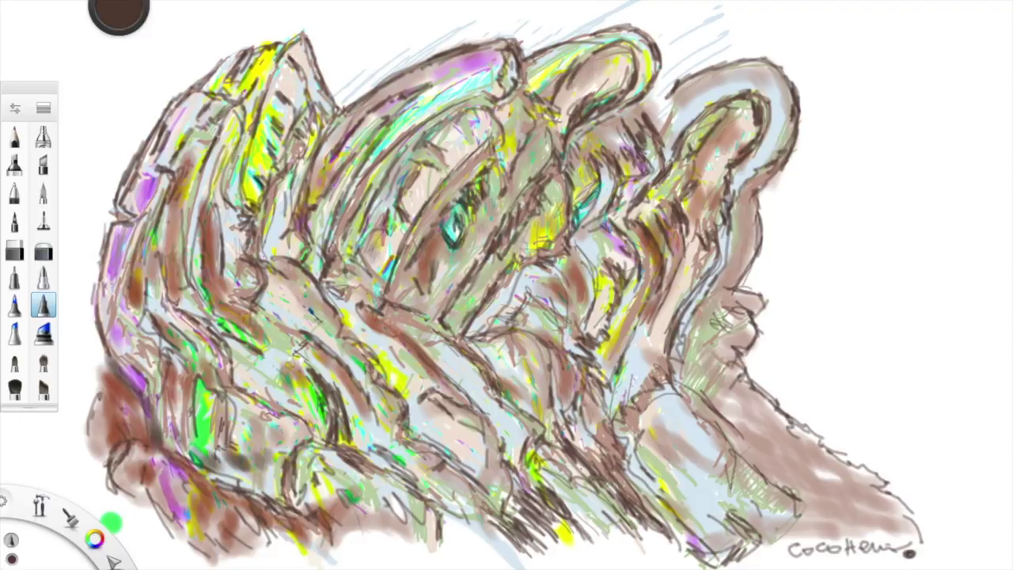